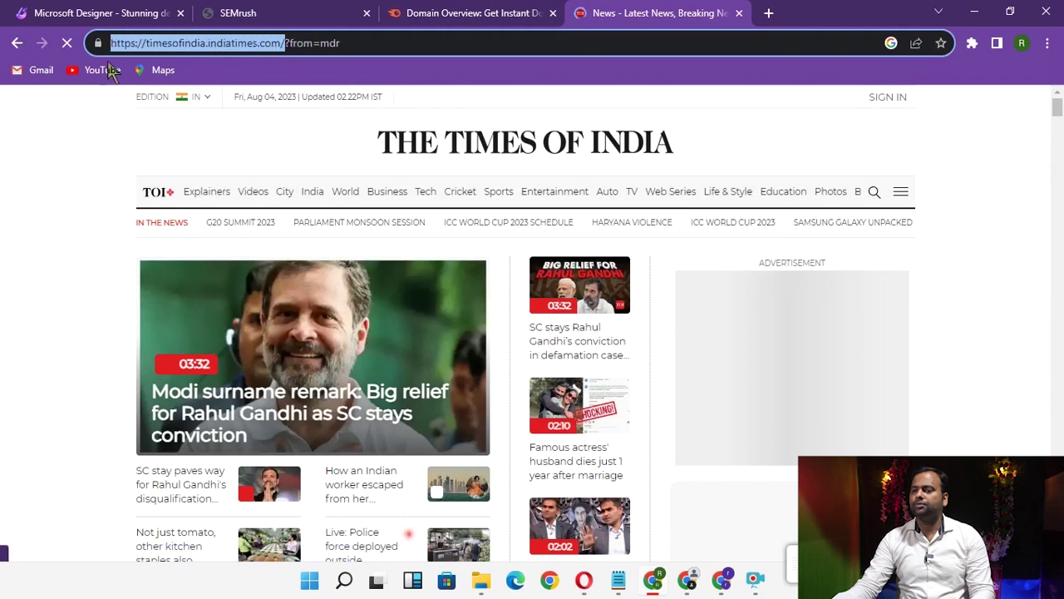
pyautogui.rightClick(147, 41)
pyautogui.click(185, 158)
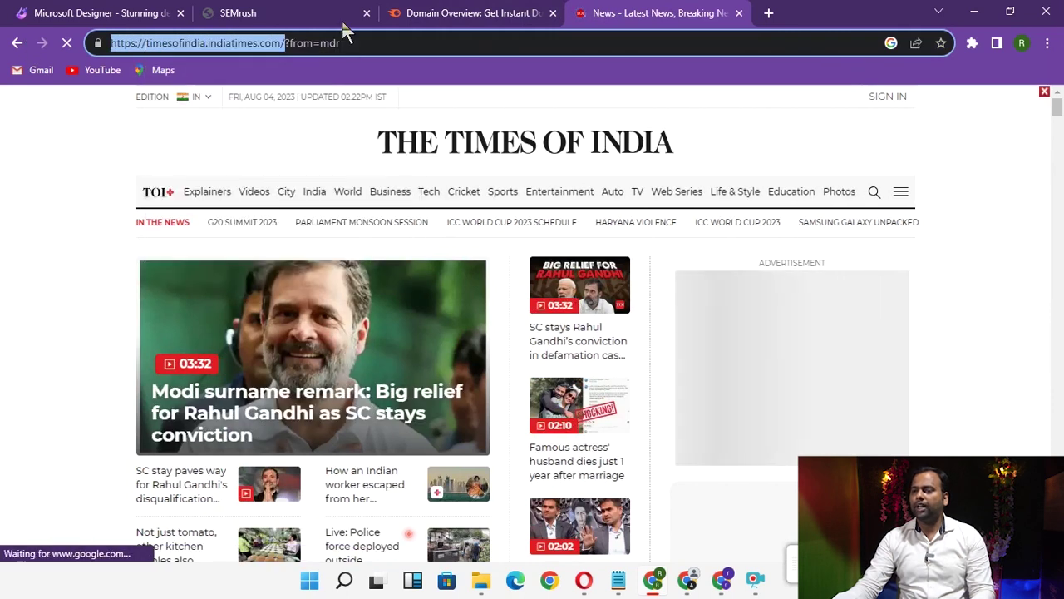
pyautogui.click(285, 10)
pyautogui.click(479, 18)
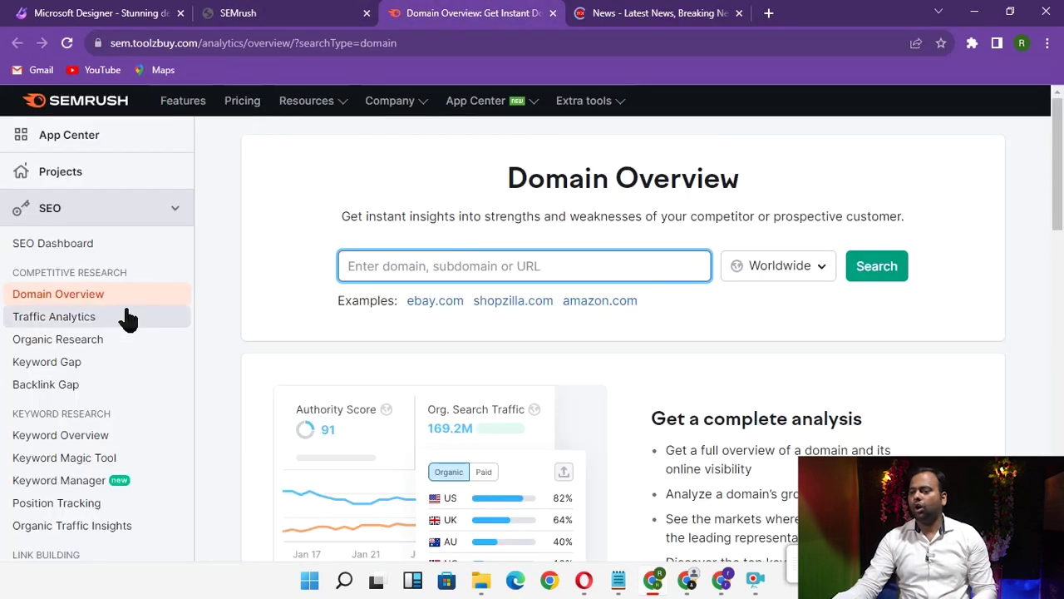
pyautogui.click(78, 349)
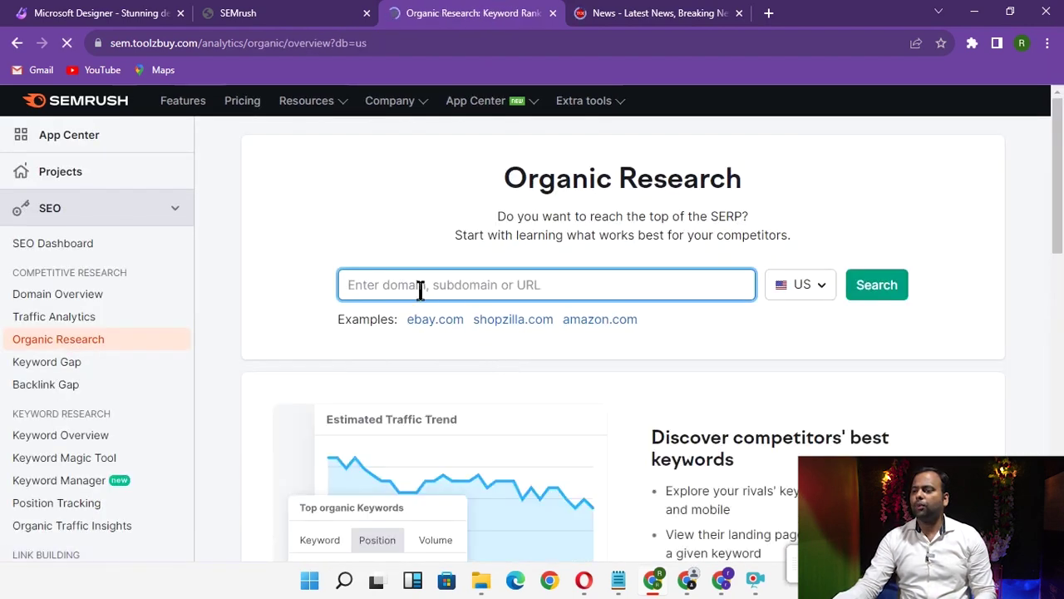
pyautogui.hotkey('ctrl', 'v')
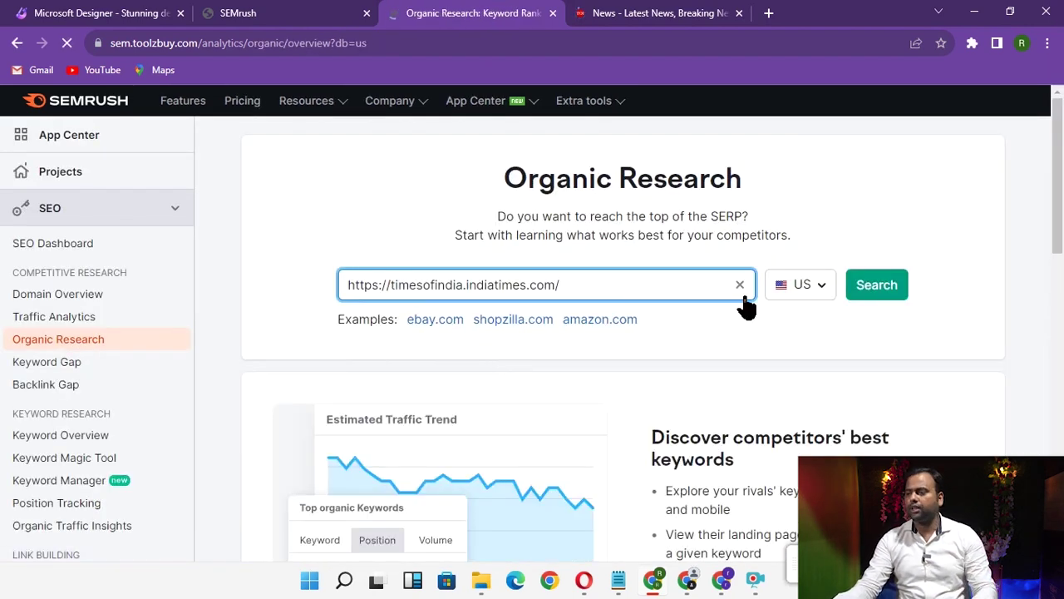
# Step: Set the Organic Research country to India and run the search for the entered domain
pyautogui.click(802, 291)
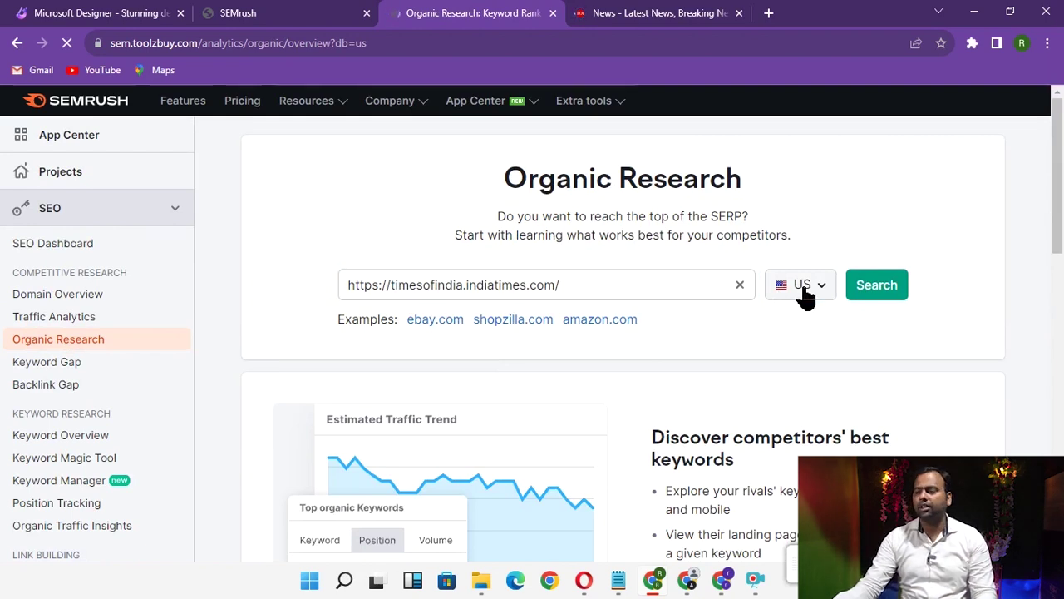
pyautogui.write('india')
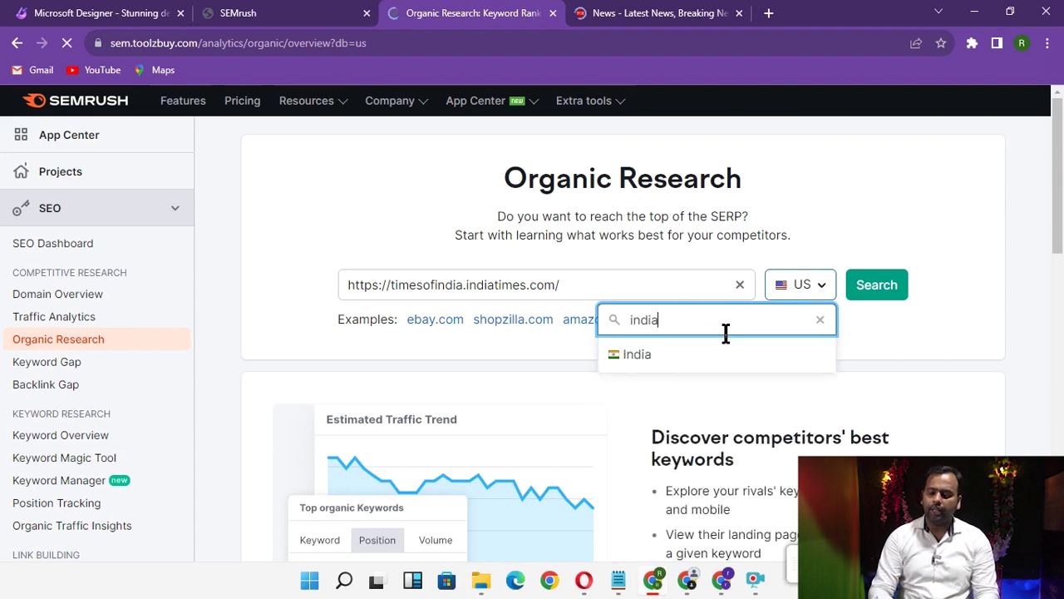
pyautogui.click(648, 364)
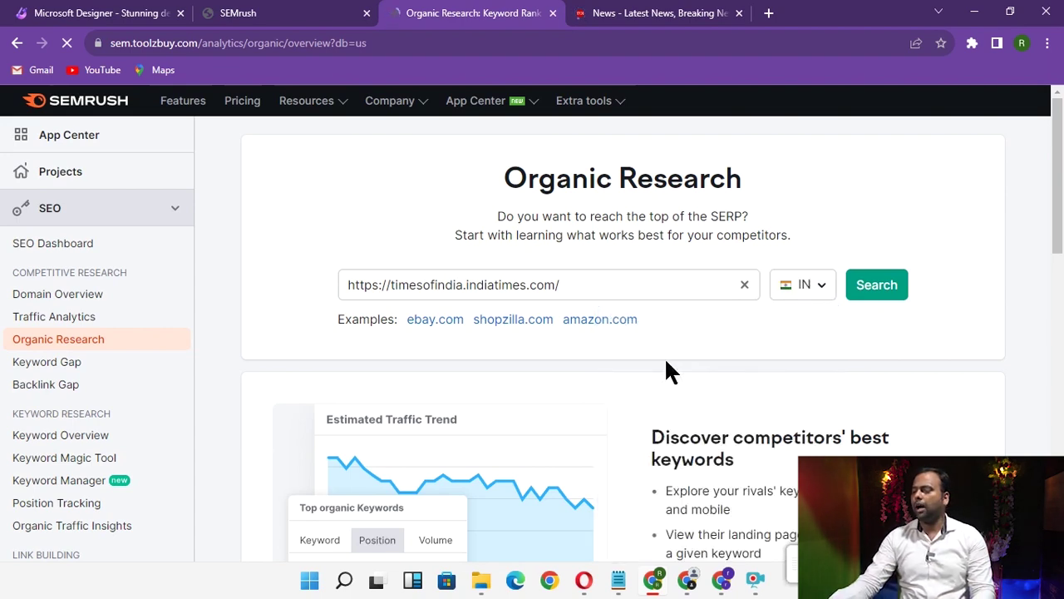
pyautogui.click(877, 287)
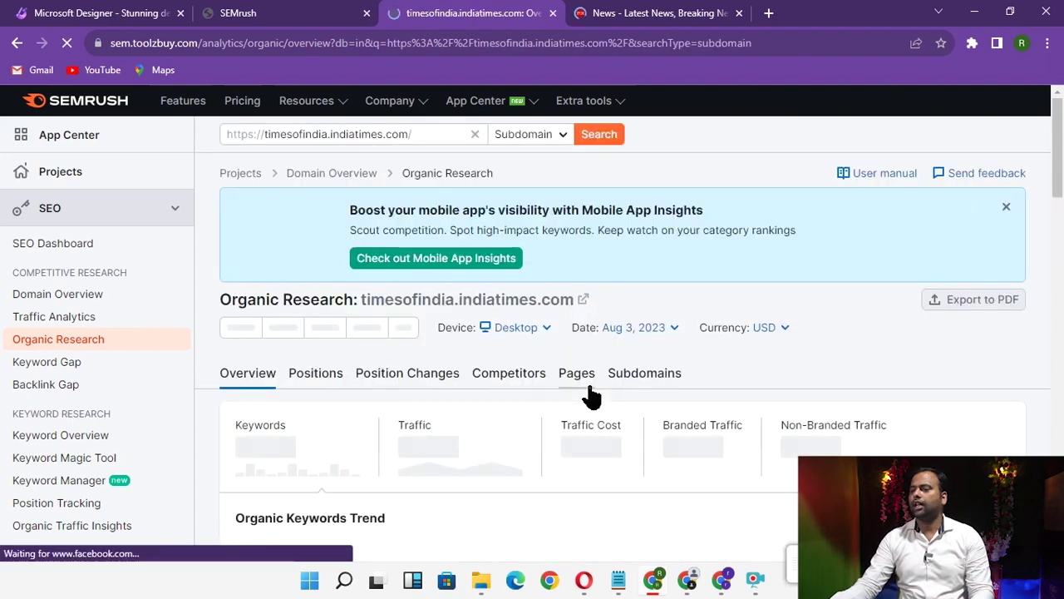
# Step: Look at the report's device options, then set its date to July 2023 and its currency to INR
pyautogui.scroll(-1, 454, 332)
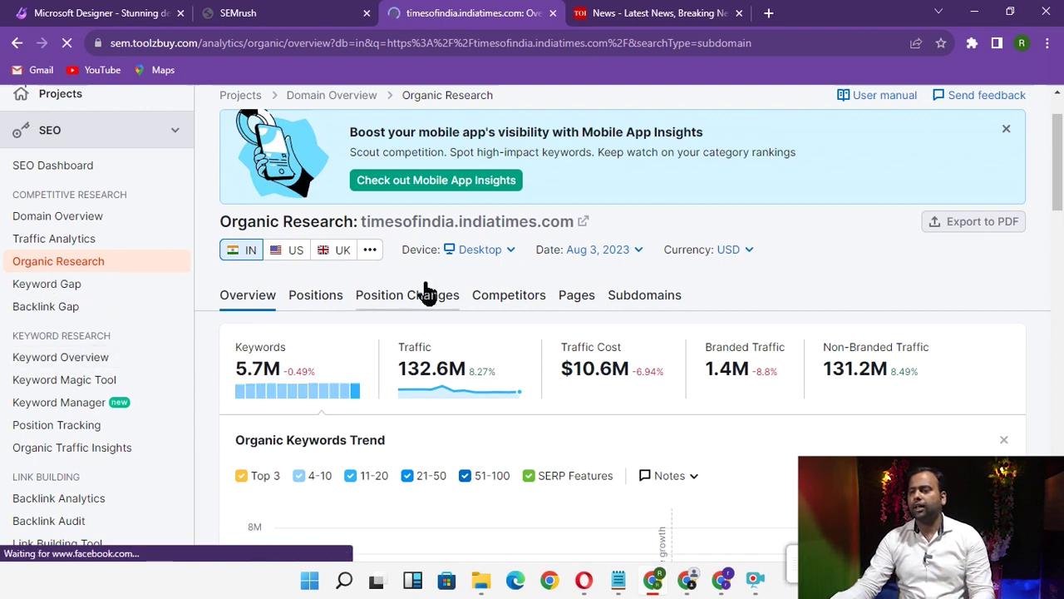
pyautogui.click(509, 253)
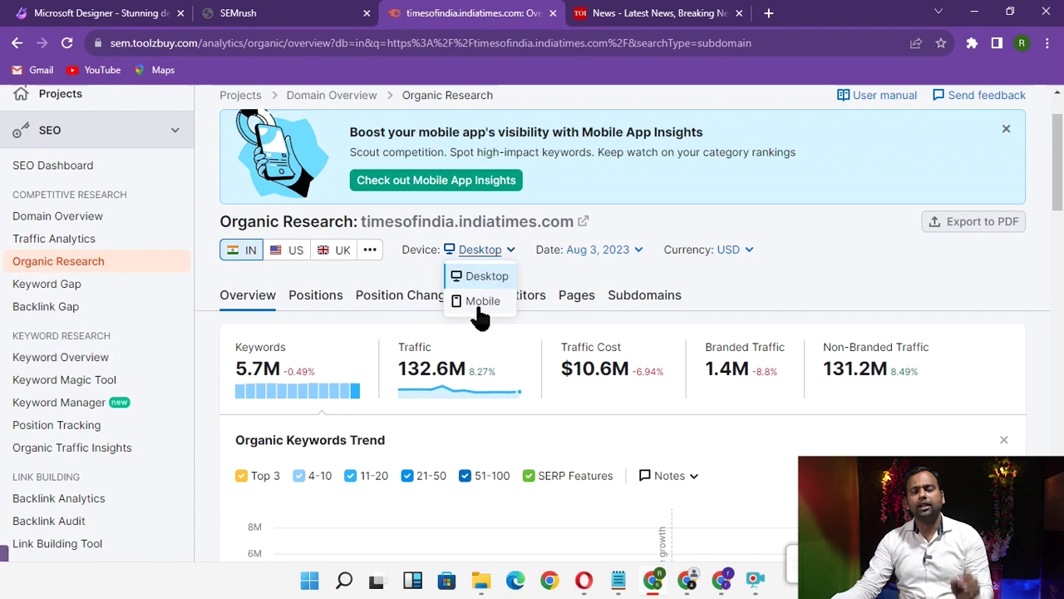
pyautogui.click(635, 249)
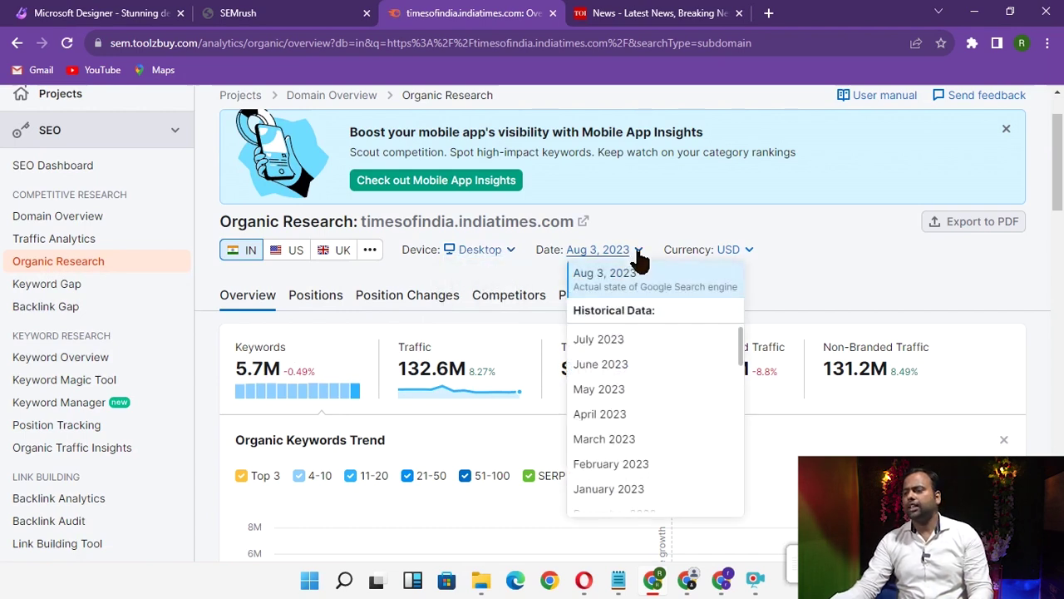
pyautogui.click(611, 341)
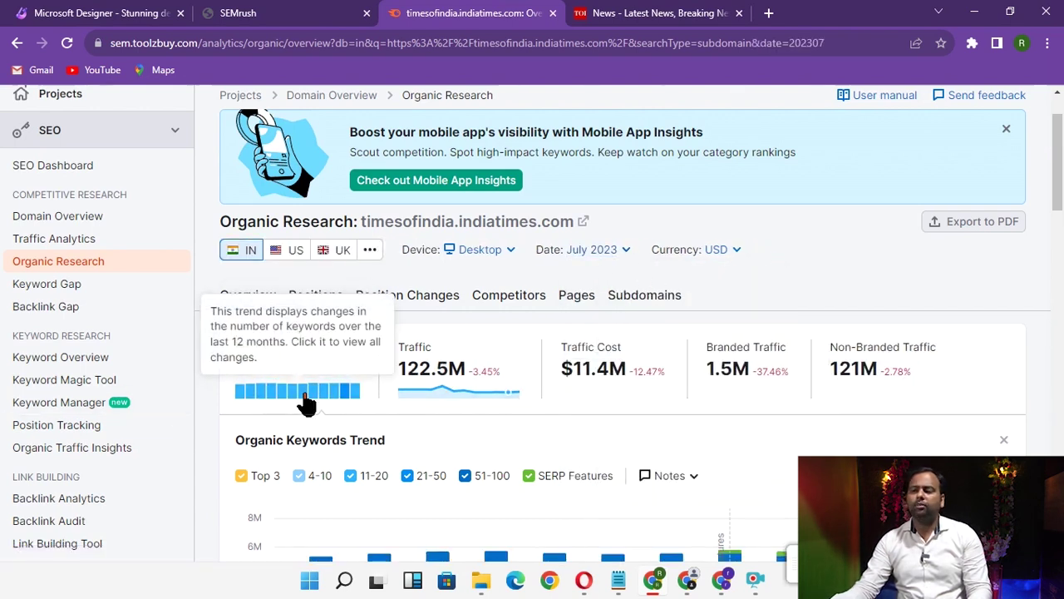
pyautogui.click(733, 251)
pyautogui.click(729, 306)
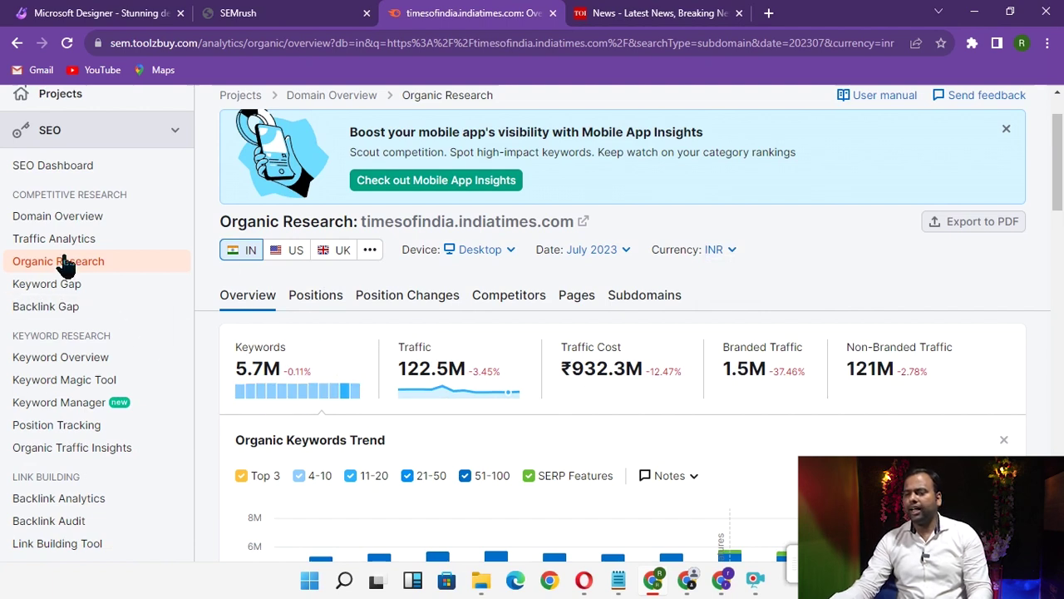
# Step: Examine the report's traffic metrics and the September 2022 bar of the Organic Keywords Trend chart
pyautogui.scroll(1, 382, 187)
pyautogui.scroll(-3, 408, 185)
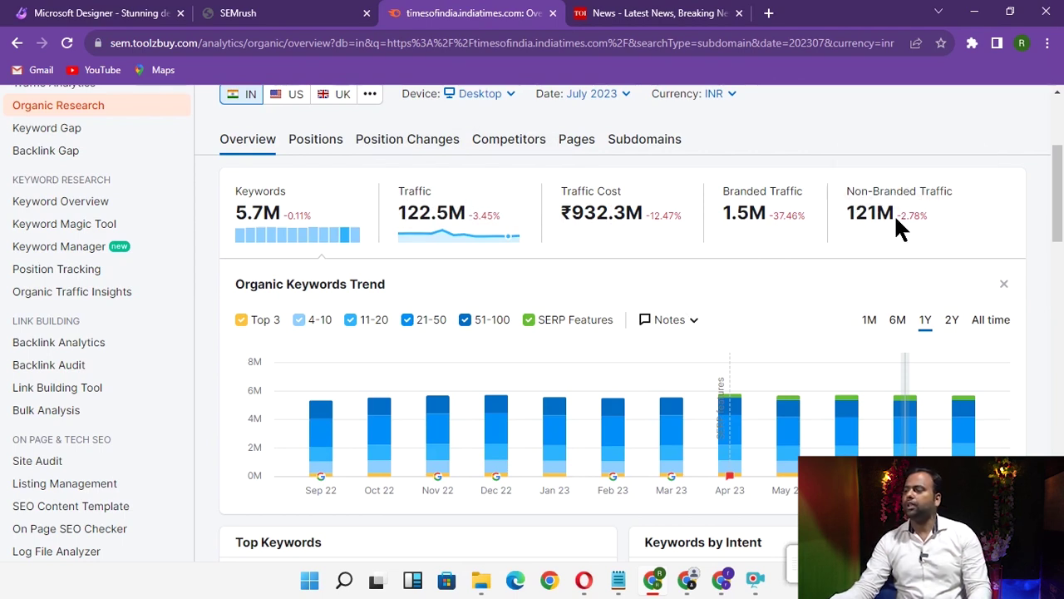
pyautogui.scroll(-1, 784, 225)
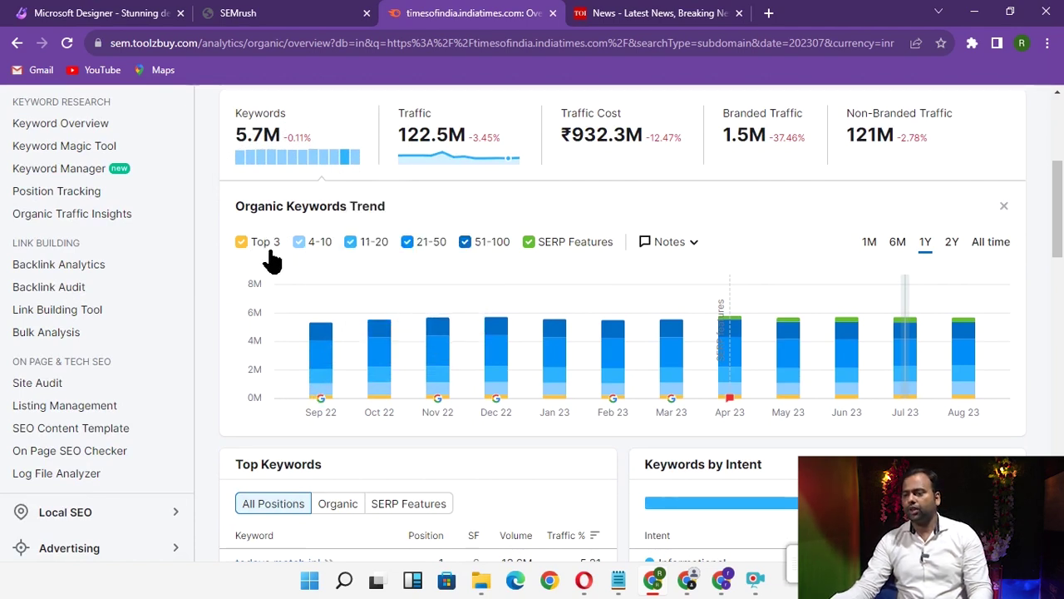
pyautogui.moveTo(315, 349)
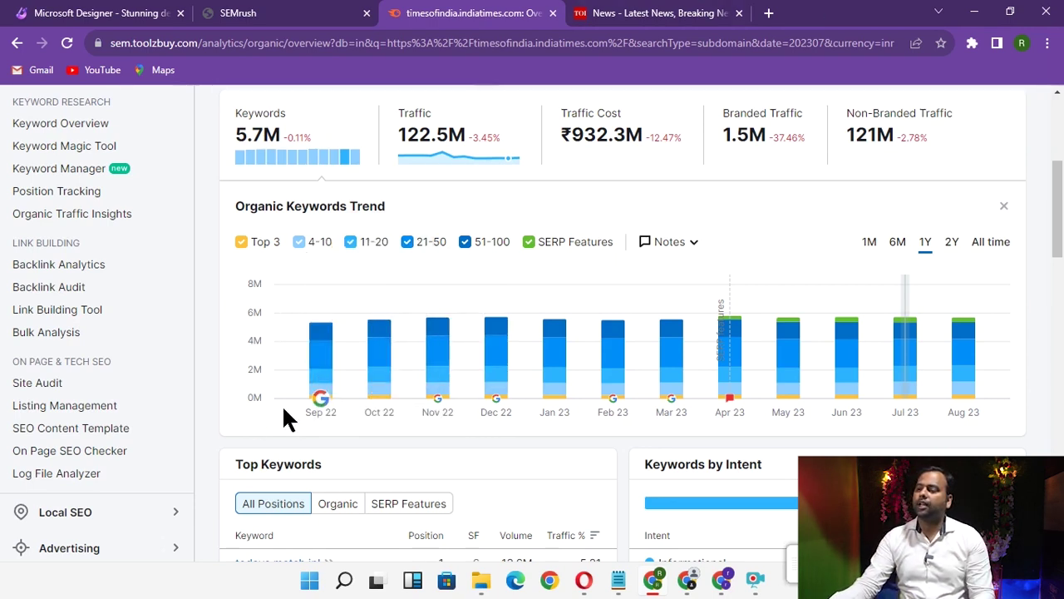
# Step: Open Google in a new browser tab and search for "ipl 2024 news"
pyautogui.click(770, 14)
pyautogui.write('go')
pyautogui.press('Return')
pyautogui.write('ipl')
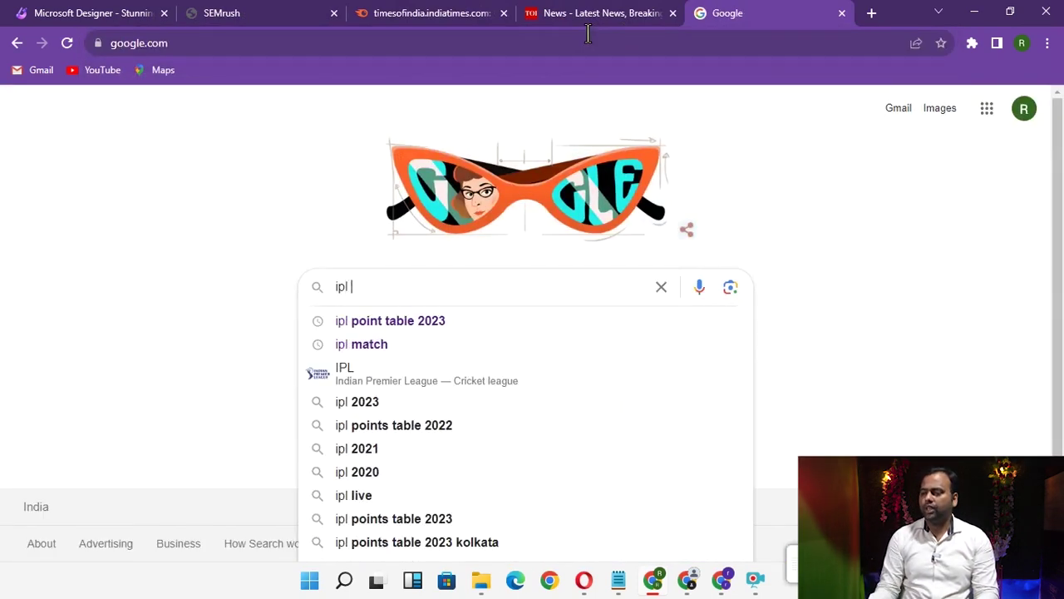
pyautogui.write(' 2024 news')
pyautogui.press('Return')
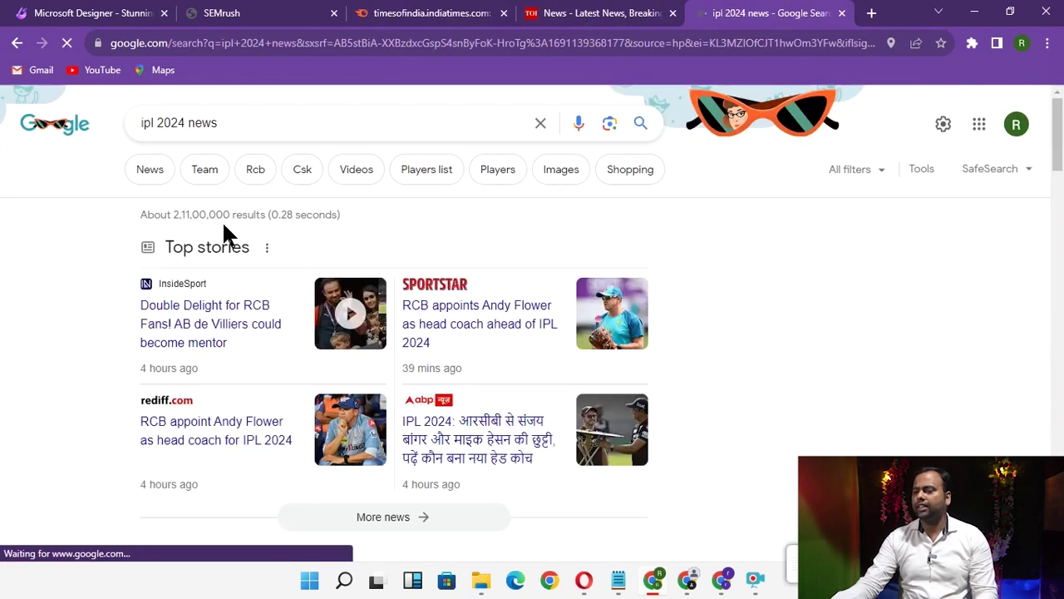
# Step: Look through the top stories and web results for the IPL query, then return to the SEMrush organic report
pyautogui.scroll(-5, 252, 246)
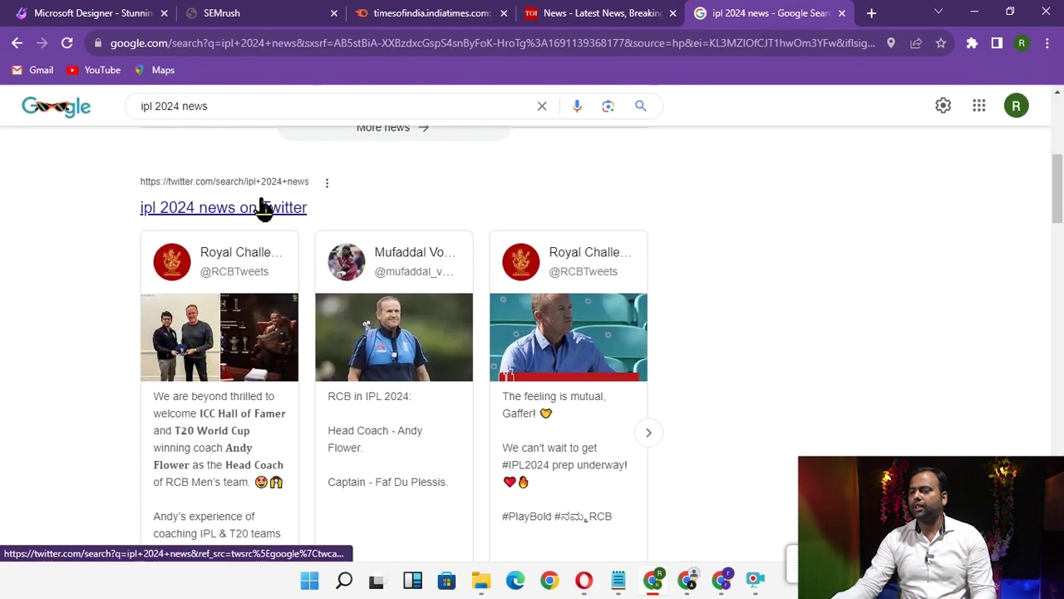
pyautogui.scroll(5, 257, 209)
pyautogui.scroll(-2, 297, 380)
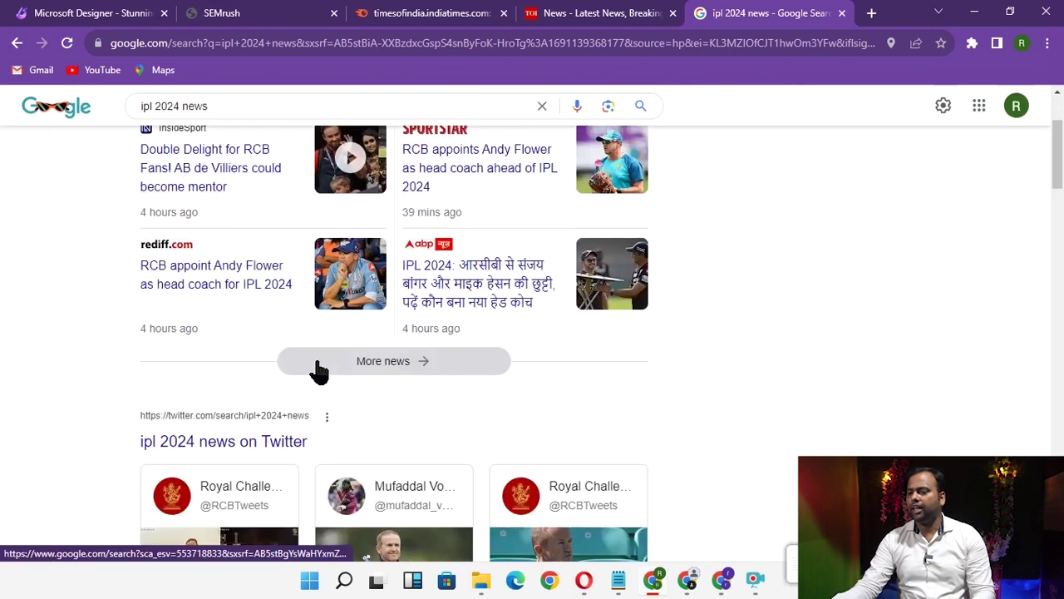
pyautogui.scroll(-3, 430, 339)
pyautogui.scroll(-3, 324, 351)
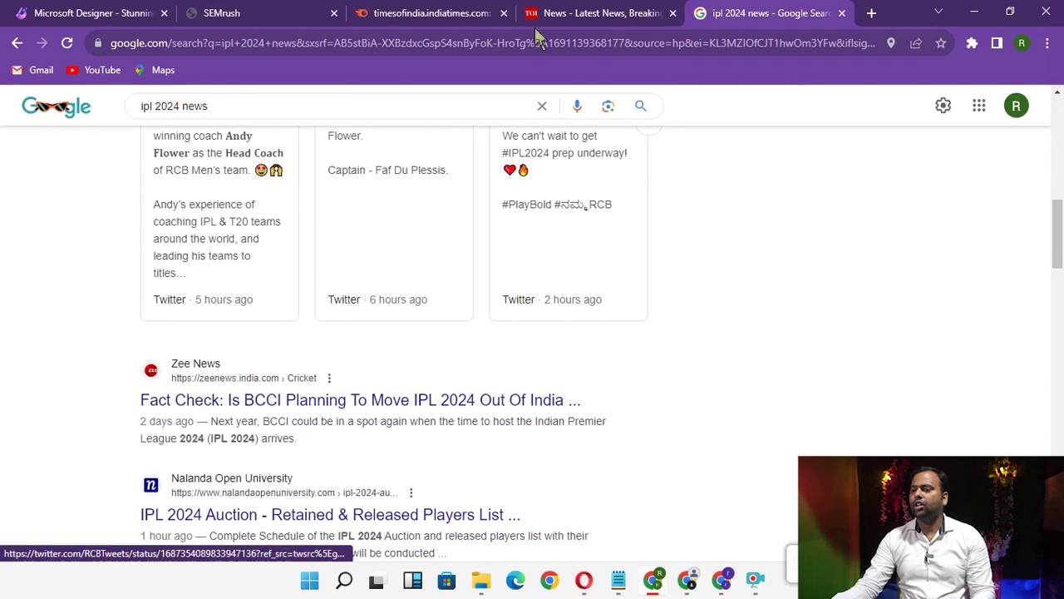
pyautogui.scroll(4, 221, 166)
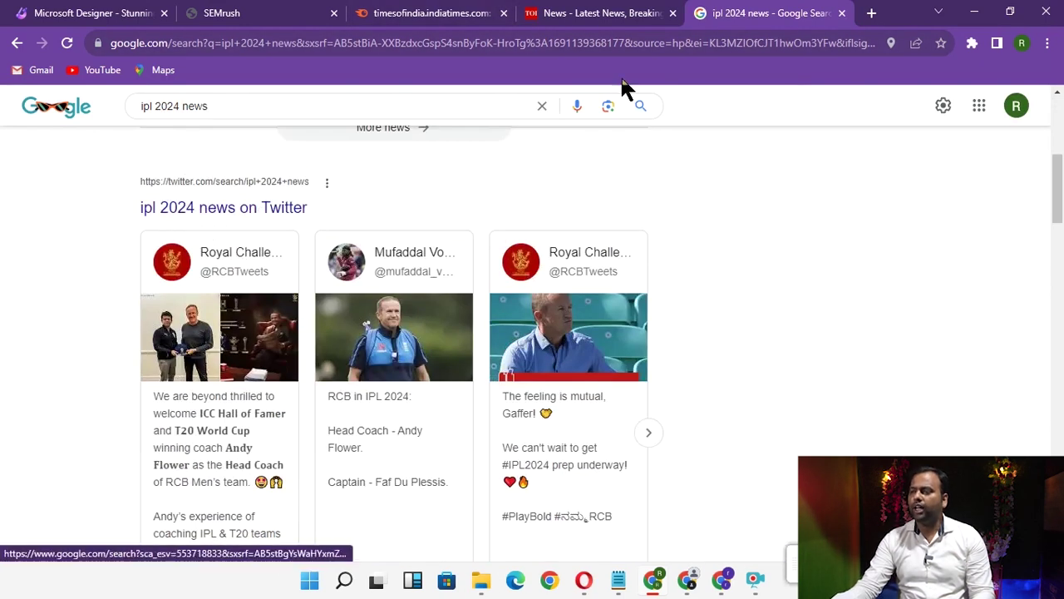
pyautogui.click(602, 15)
pyautogui.click(404, 10)
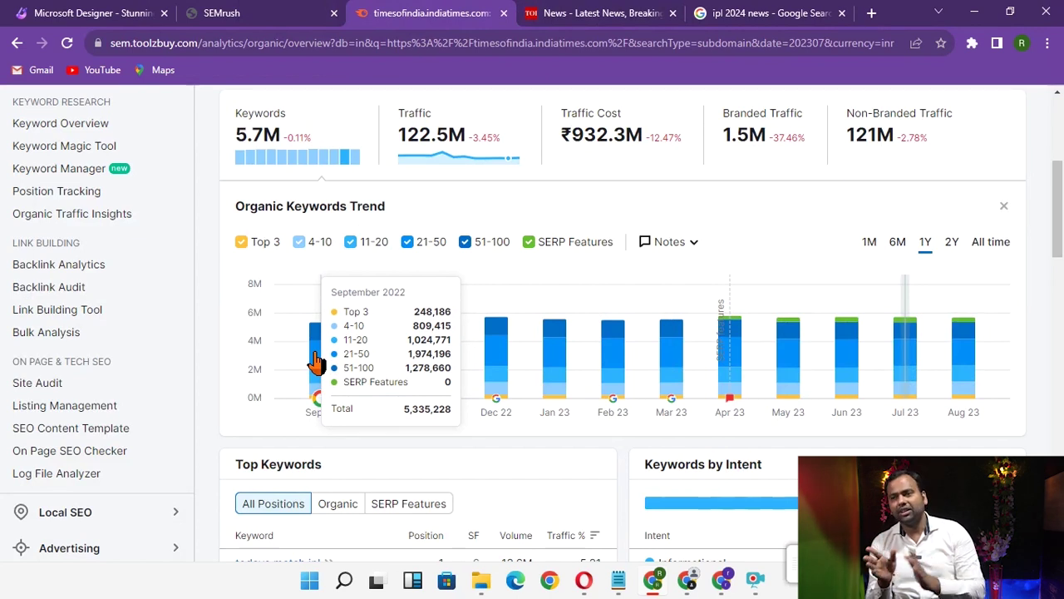
# Step: Check the lower-ranked IPL results on Google, then inspect the earliest months in the SEMrush keyword trend chart
pyautogui.click(773, 12)
pyautogui.scroll(-5, 216, 348)
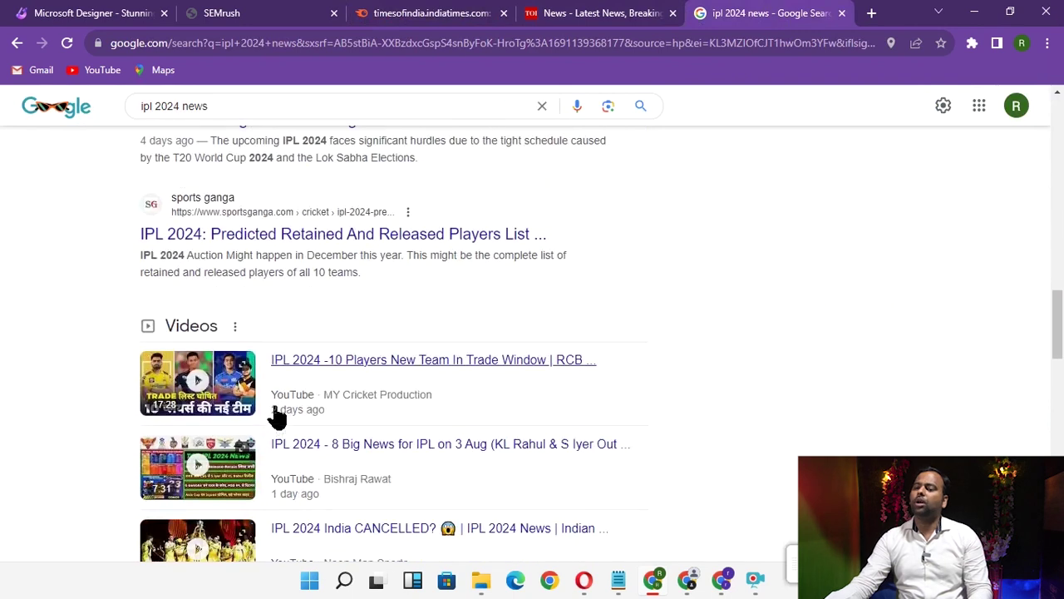
pyautogui.click(637, 13)
pyautogui.click(466, 13)
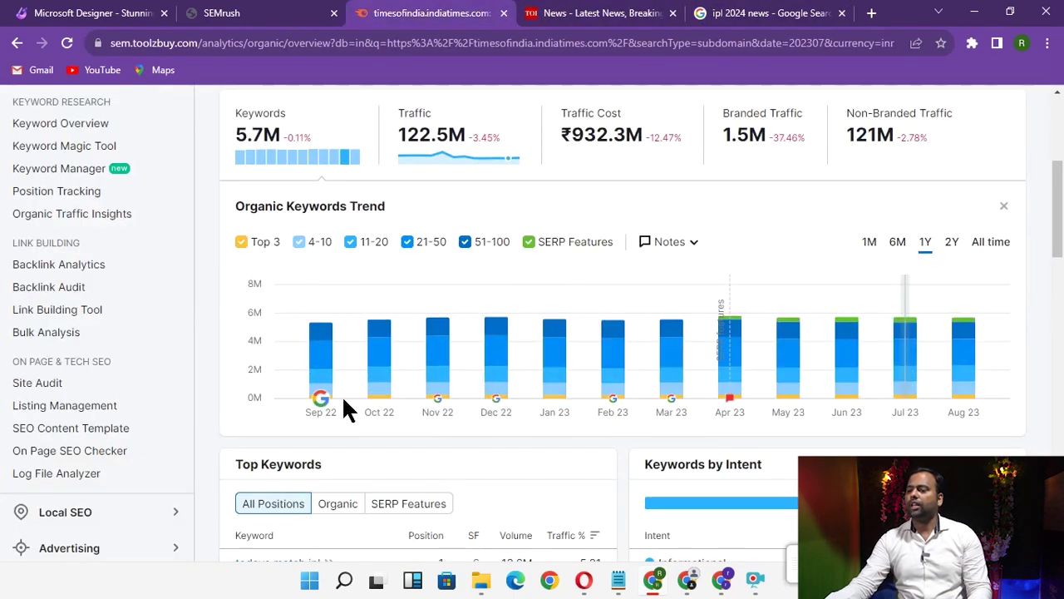
pyautogui.moveTo(323, 402)
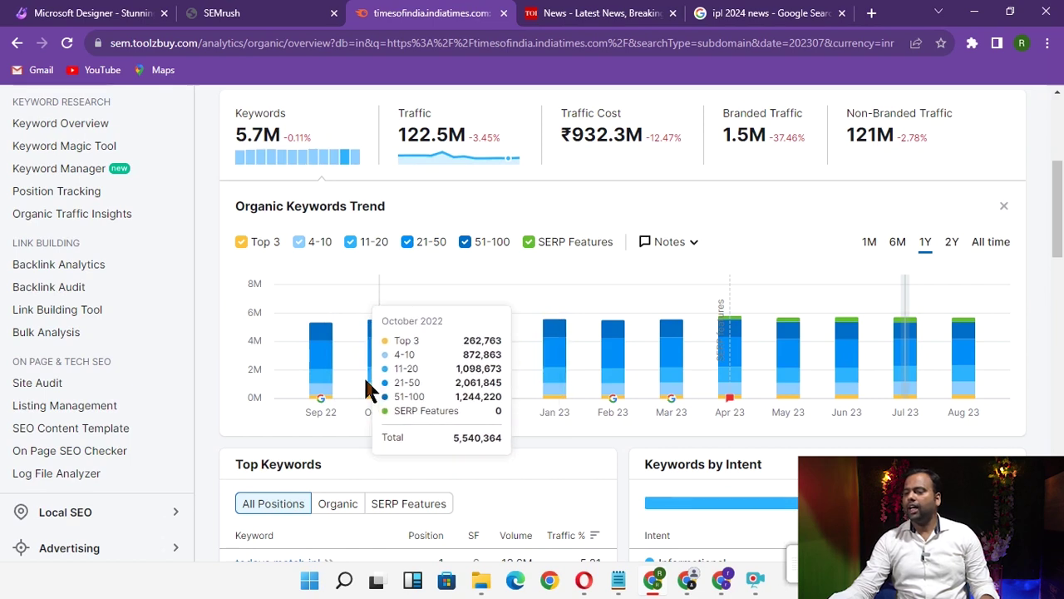
# Step: Review the Top Keywords table and search Google in another new tab for "today match ipl"
pyautogui.scroll(-3, 366, 387)
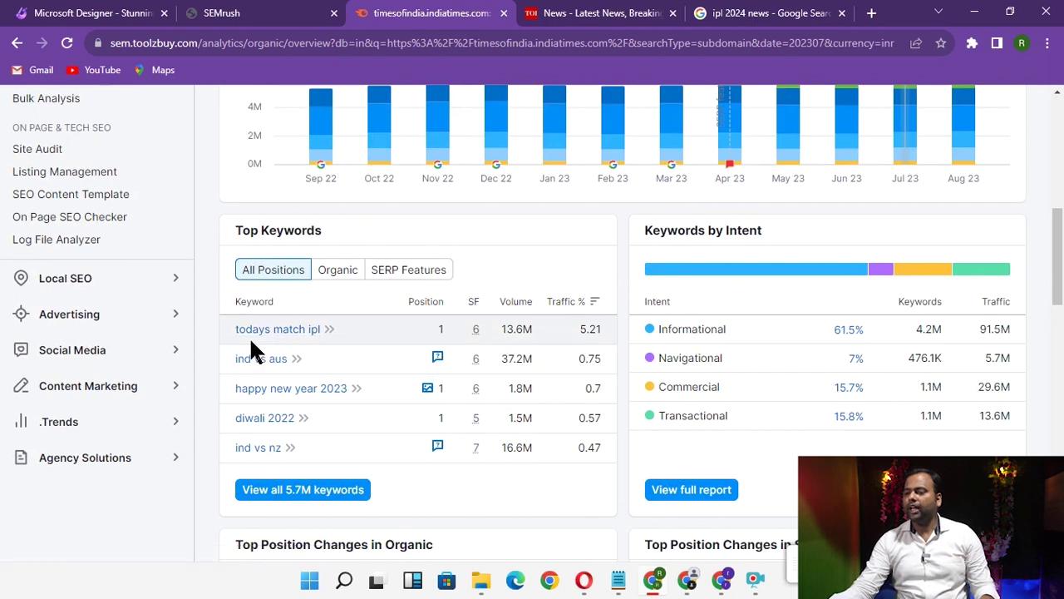
pyautogui.click(871, 12)
pyautogui.write('go')
pyautogui.press('Return')
pyautogui.write('today math')
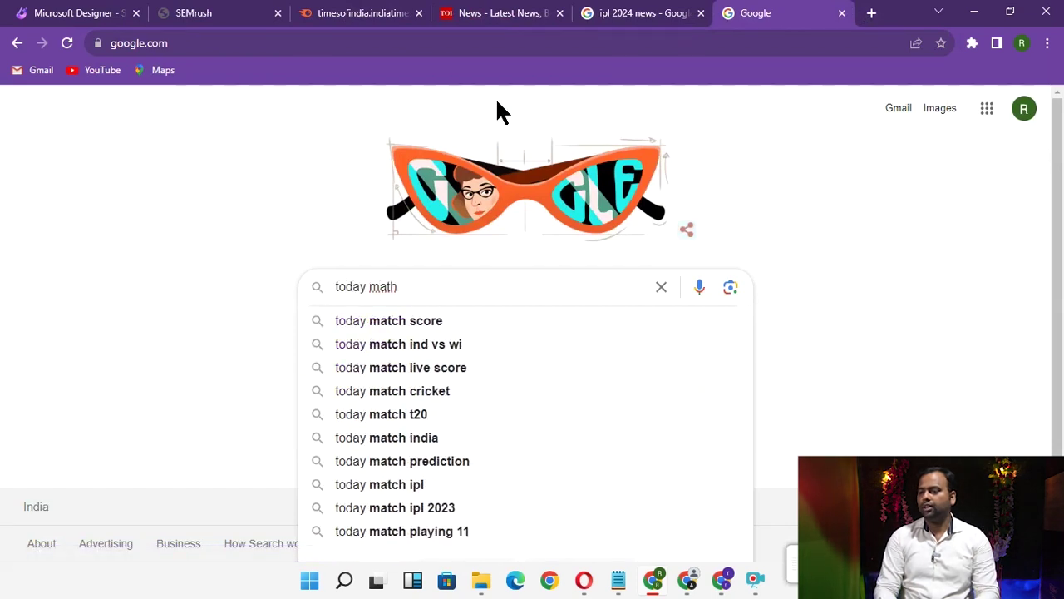
pyautogui.press('BackSpace')
pyautogui.press('BackSpace')
pyautogui.write('ch')
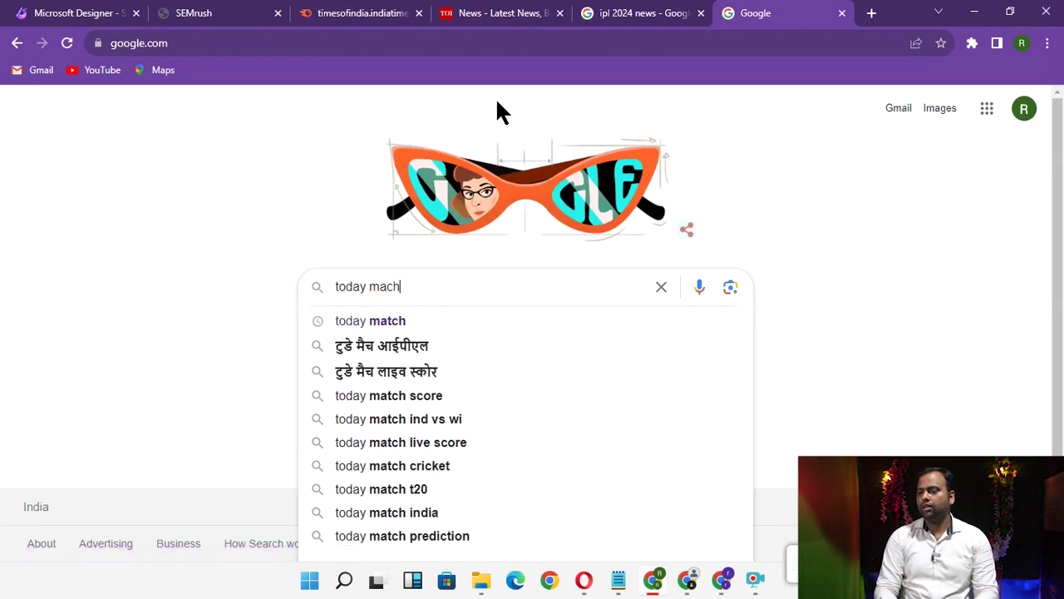
pyautogui.press('BackSpace')
pyautogui.press('BackSpace')
pyautogui.write('tch ipl')
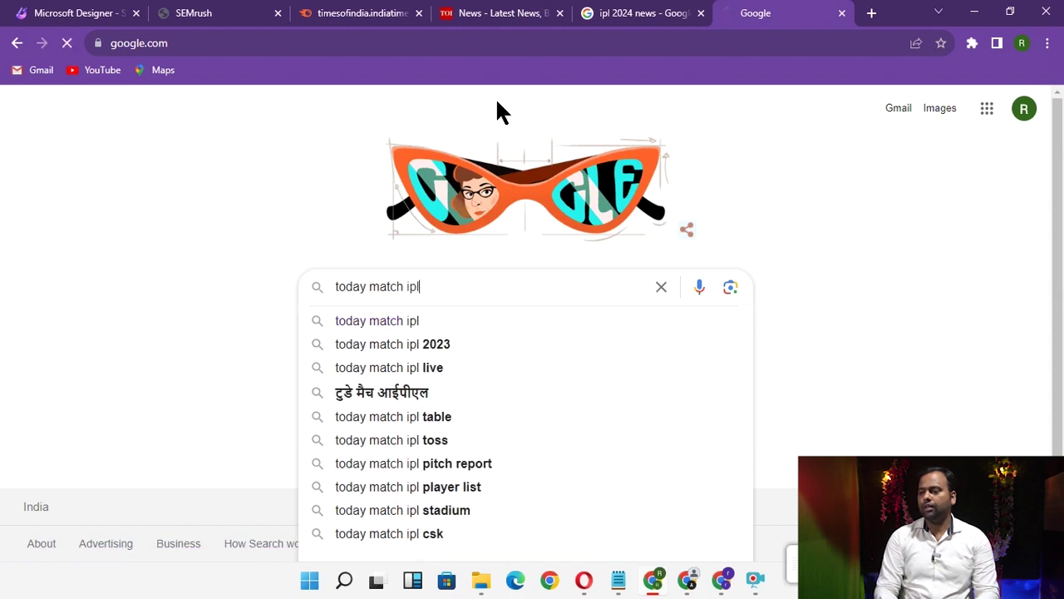
pyautogui.press('Return')
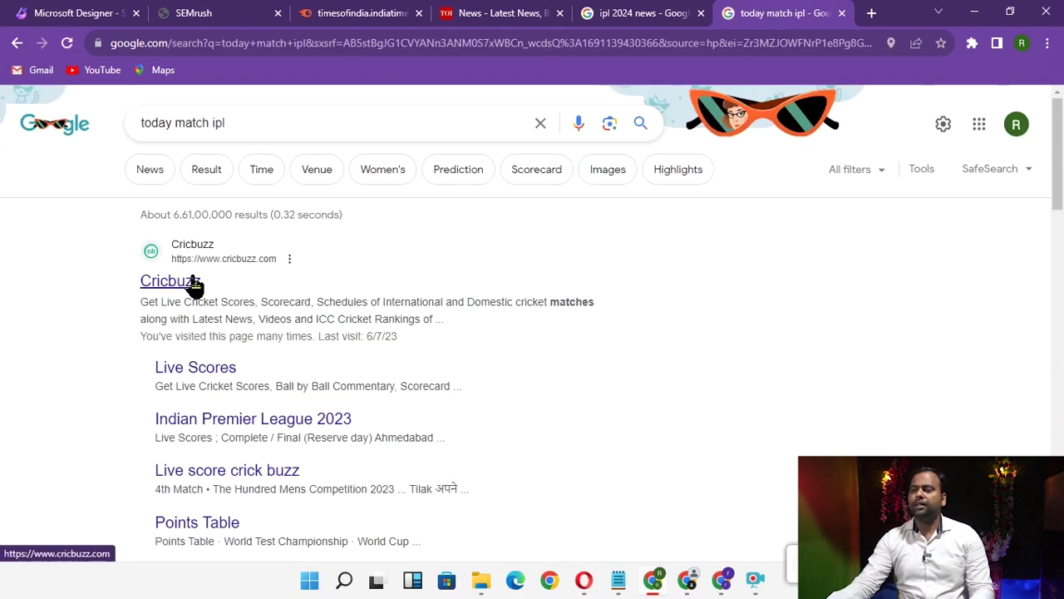
# Step: Return to the SEMrush report and filter its Top Keywords table to Organic positions
pyautogui.click(653, 12)
pyautogui.click(402, 10)
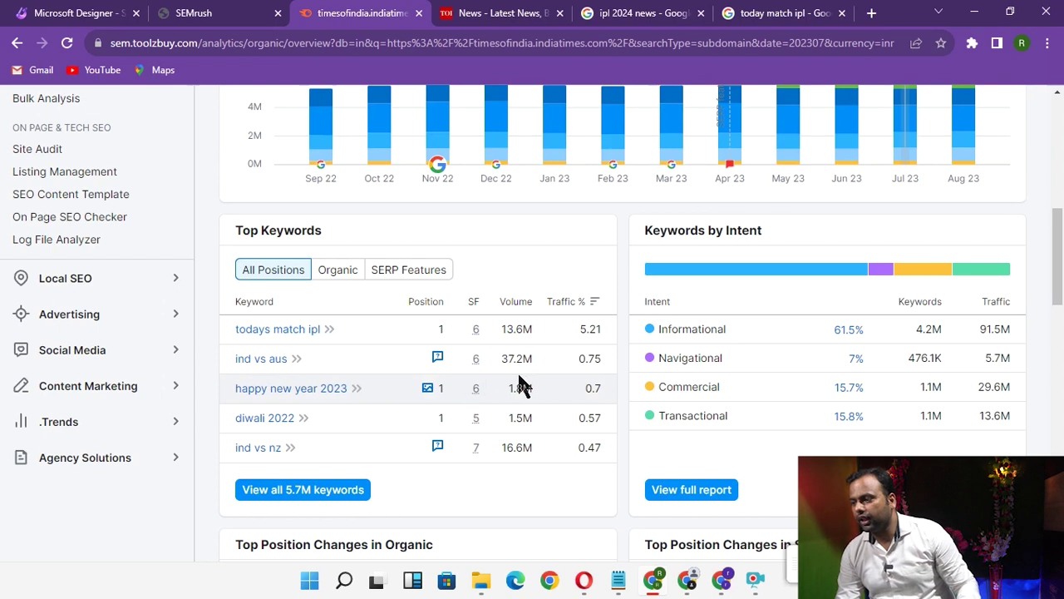
pyautogui.click(337, 275)
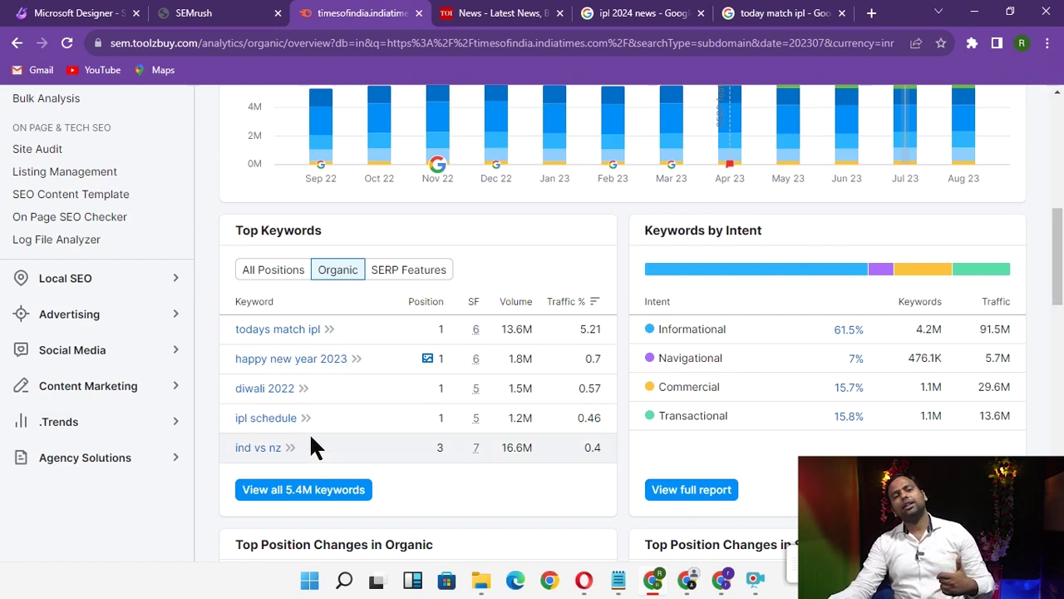
# Step: Replace the "today match ipl" Google query with a search for "diwali 2022" from the suggestions
pyautogui.click(777, 12)
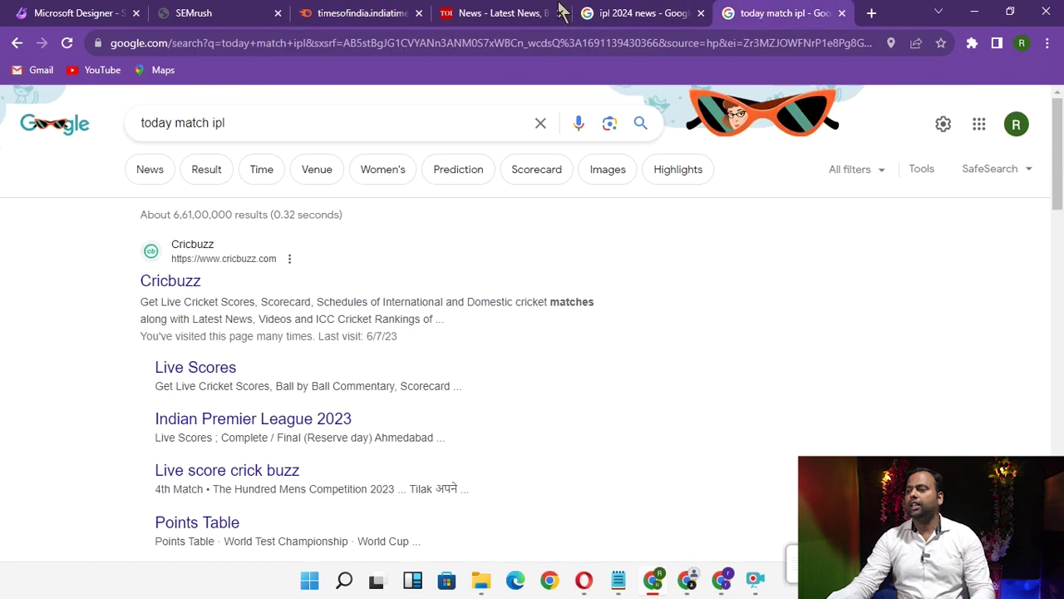
pyautogui.moveTo(257, 135); pyautogui.dragTo(0, 121)
pyautogui.write('di')
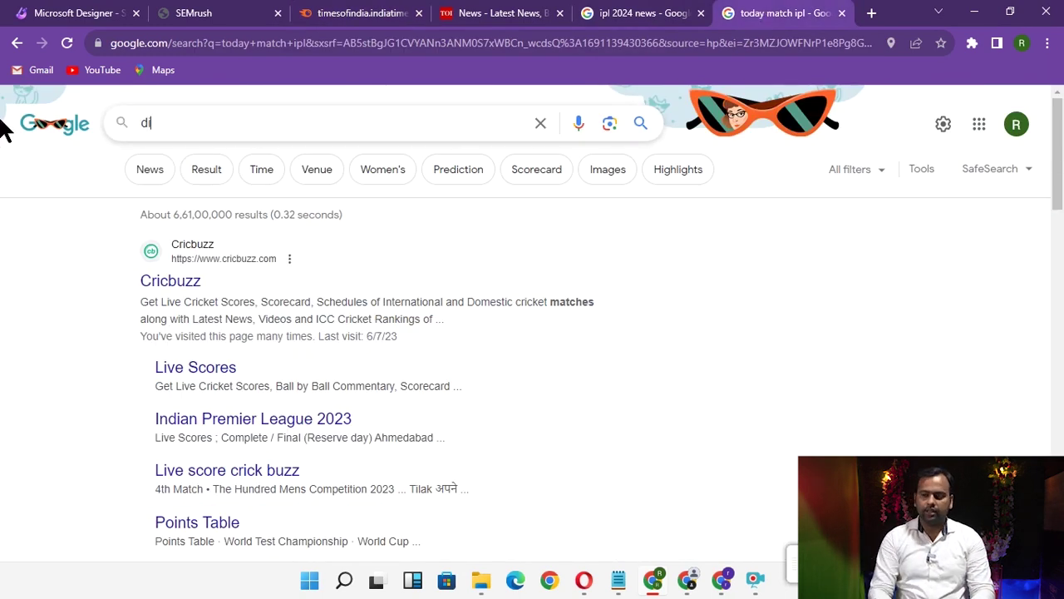
pyautogui.write('plawali')
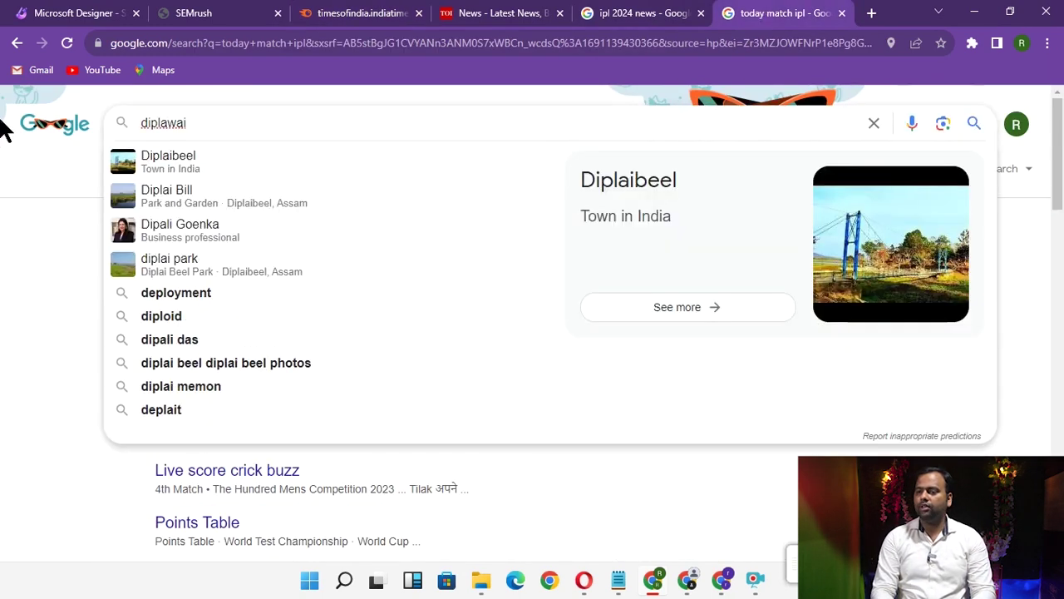
pyautogui.press('BackSpace')
pyautogui.press('BackSpace')
pyautogui.press('BackSpace')
pyautogui.press('BackSpace')
pyautogui.press('BackSpace')
pyautogui.write('awali')
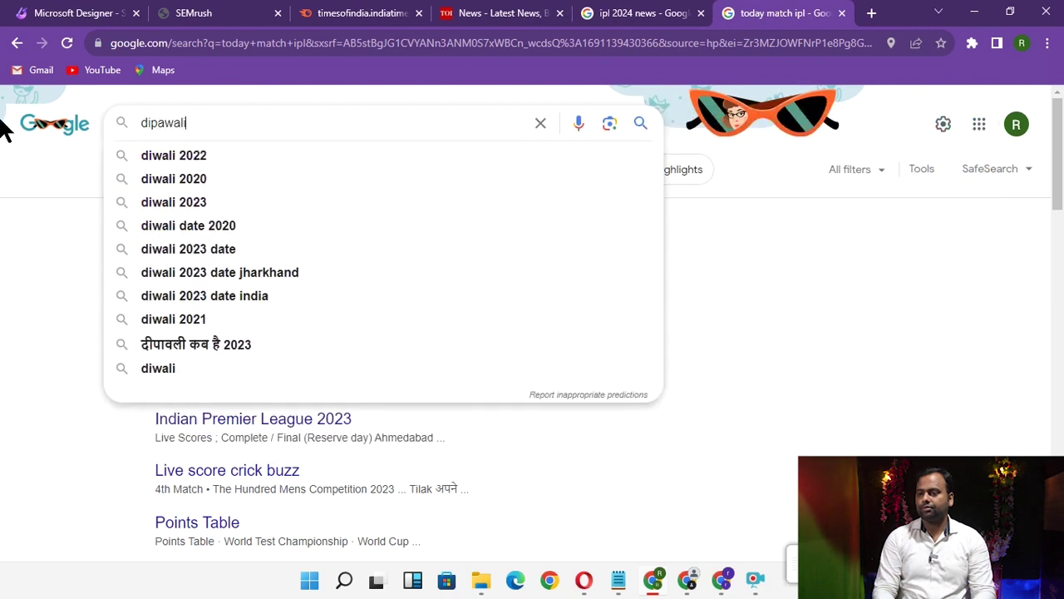
pyautogui.press('Down')
pyautogui.press('Return')
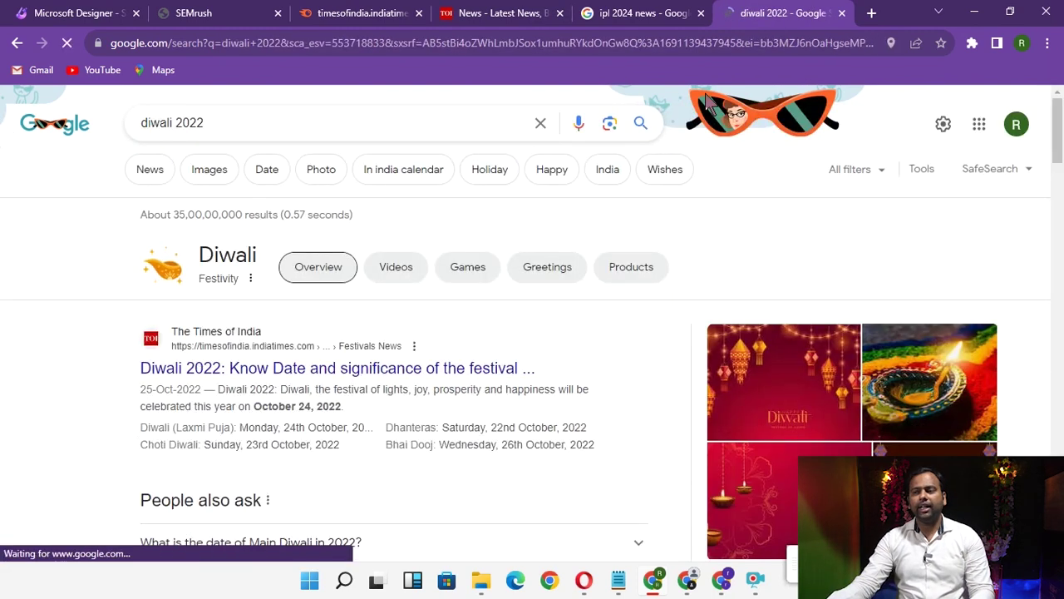
# Step: Check the Top Keywords table for another keyword and search Google for "happy new year 2023"
pyautogui.click(391, 12)
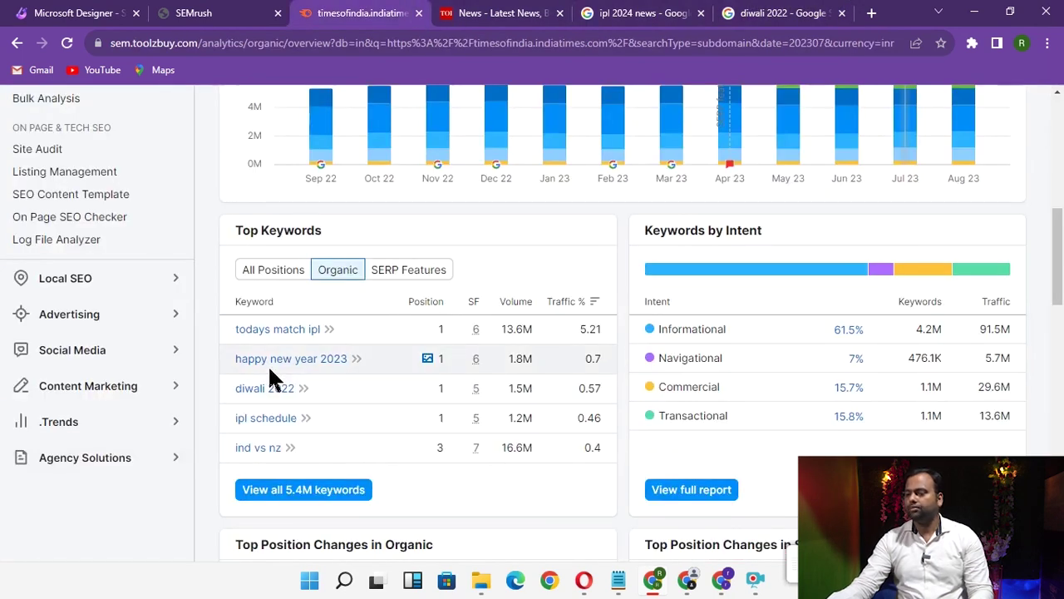
pyautogui.click(781, 12)
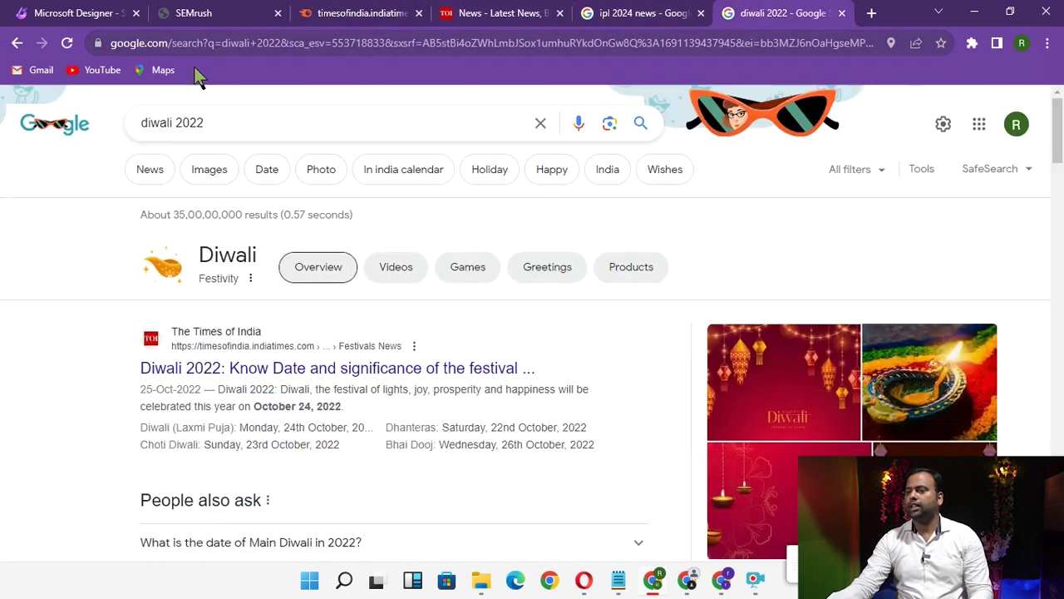
pyautogui.moveTo(270, 129); pyautogui.dragTo(2, 133)
pyautogui.write('h')
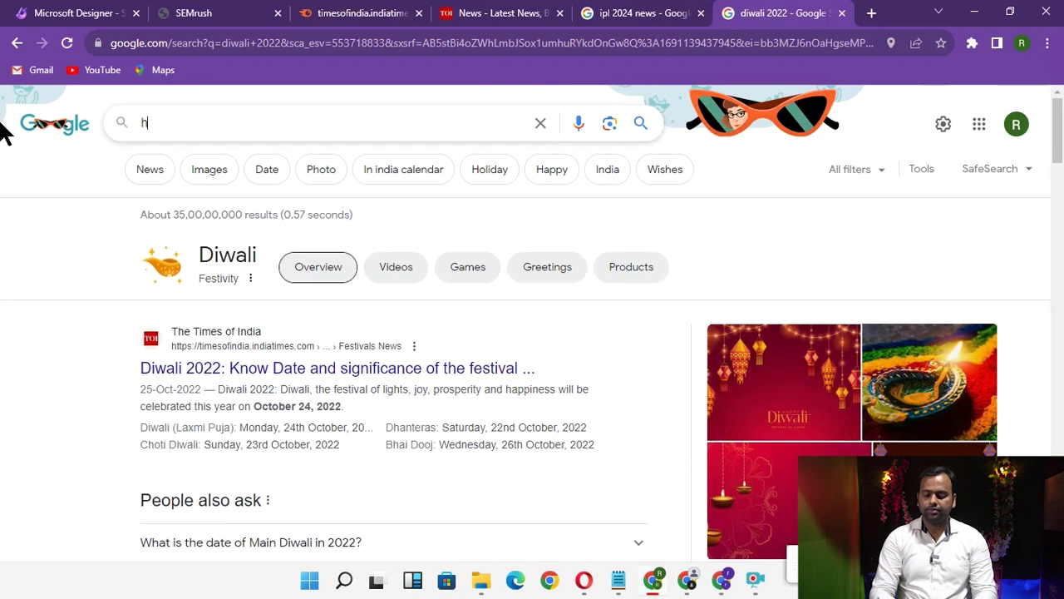
pyautogui.write('appy new ye')
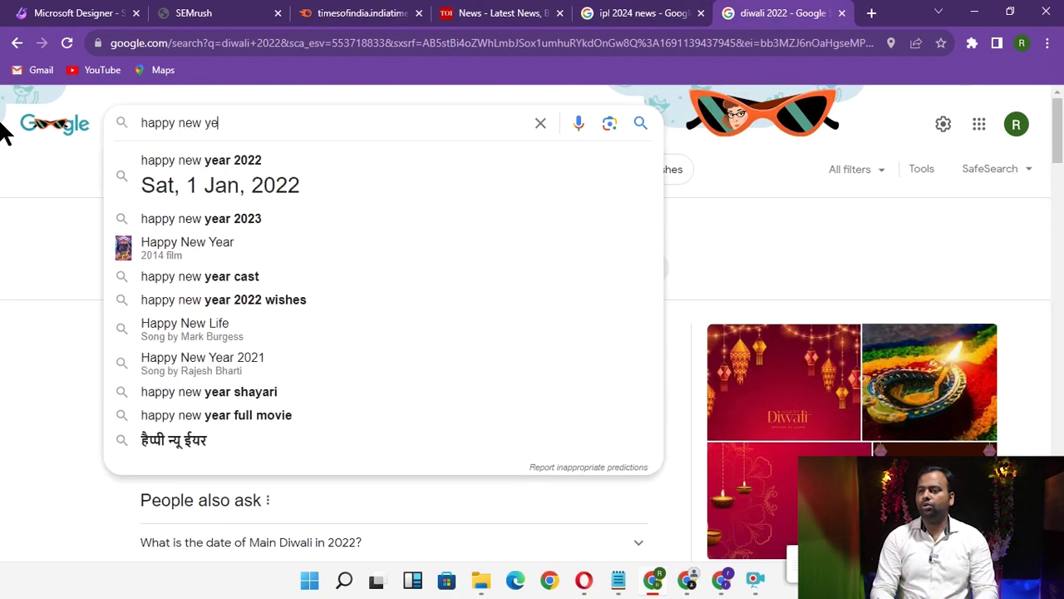
pyautogui.write('ar 2023')
pyautogui.press('Return')
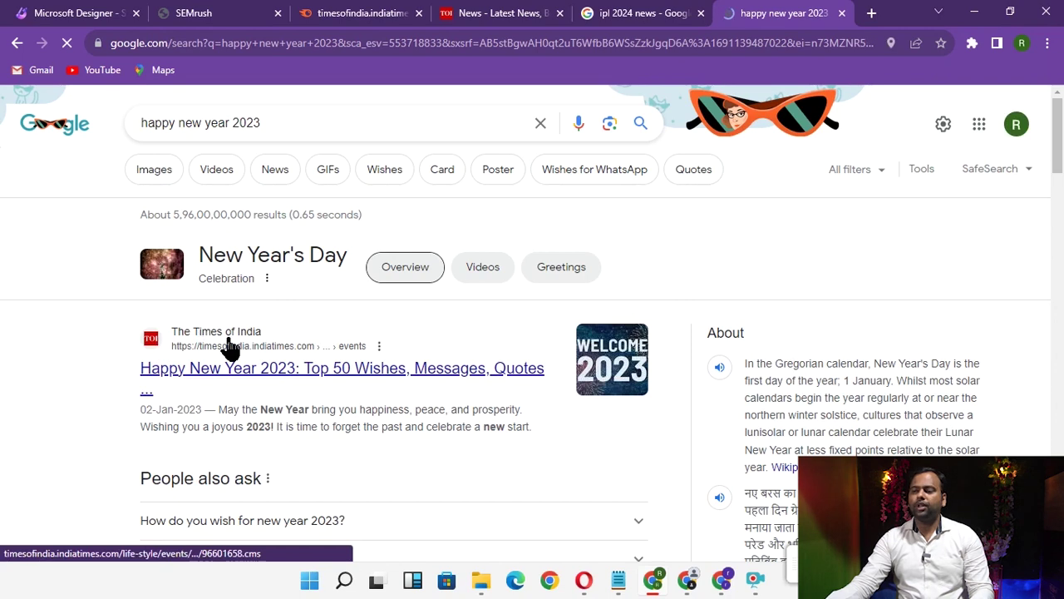
# Step: Return to the SEMrush organic report and filter its Top Keywords table to SERP Features
pyautogui.click(490, 13)
pyautogui.click(366, 13)
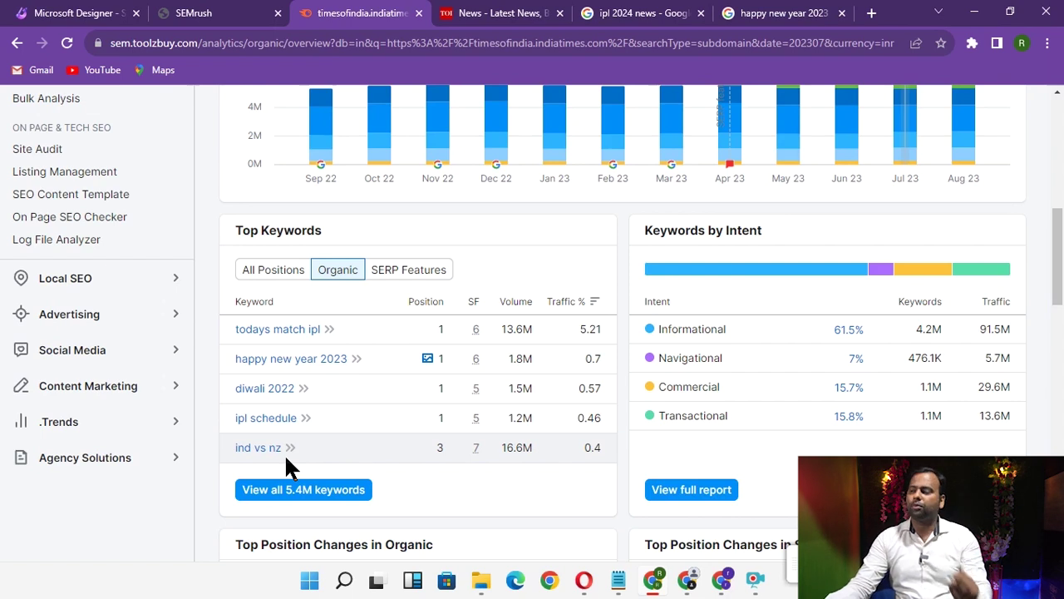
pyautogui.click(408, 274)
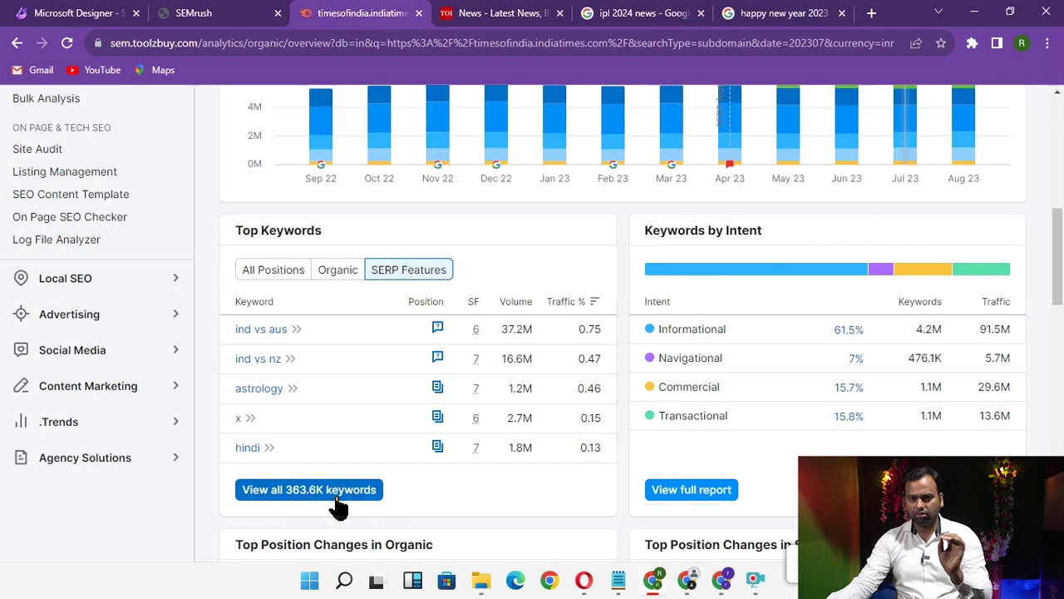
# Step: Review the Lost, Improved and Declined keywords in the Top Position Changes in Organic table
pyautogui.moveTo(689, 273)
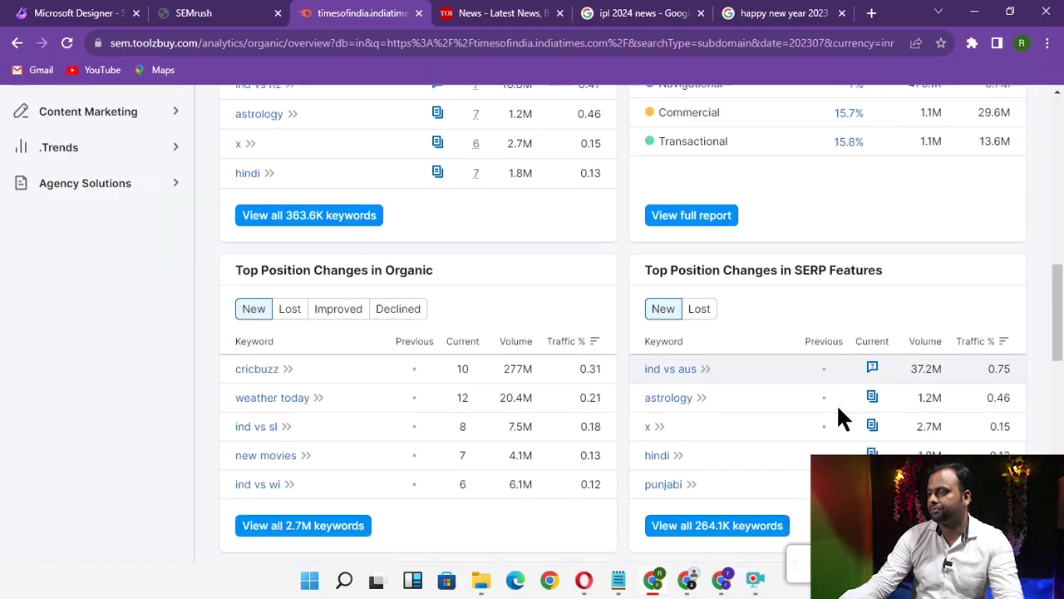
pyautogui.scroll(-2, 837, 404)
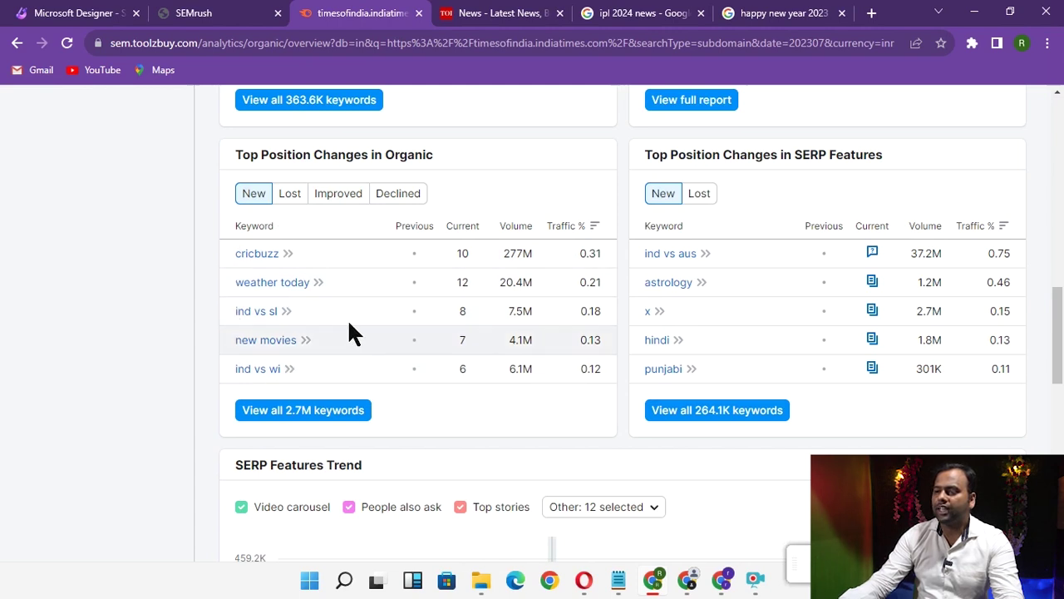
pyautogui.click(288, 199)
pyautogui.click(339, 198)
pyautogui.click(393, 198)
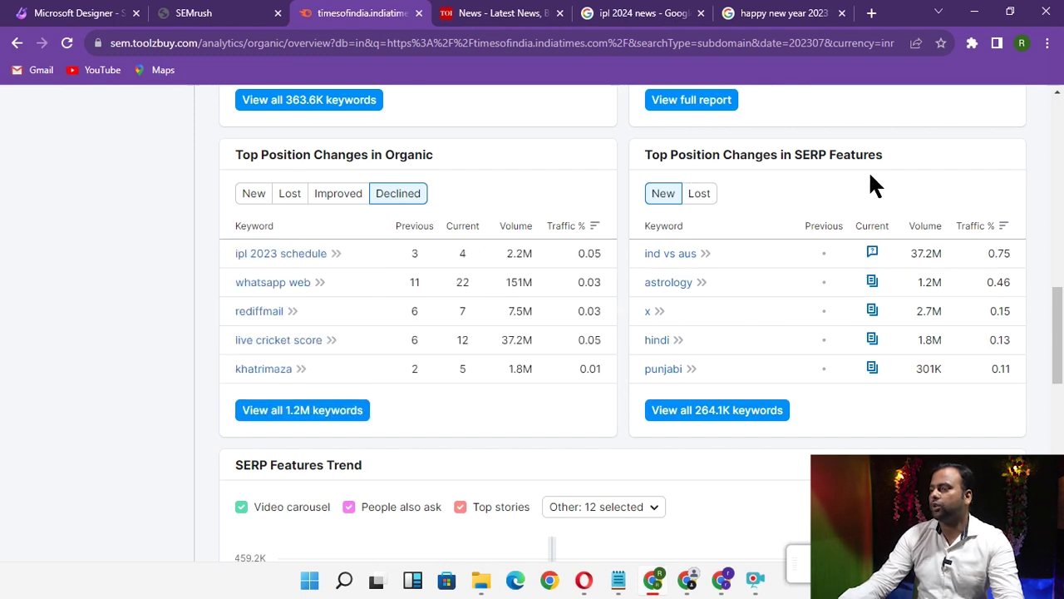
# Step: Examine the SERP Features Trend chart and the SERP features linking and not linking to the domain
pyautogui.scroll(-3, 632, 350)
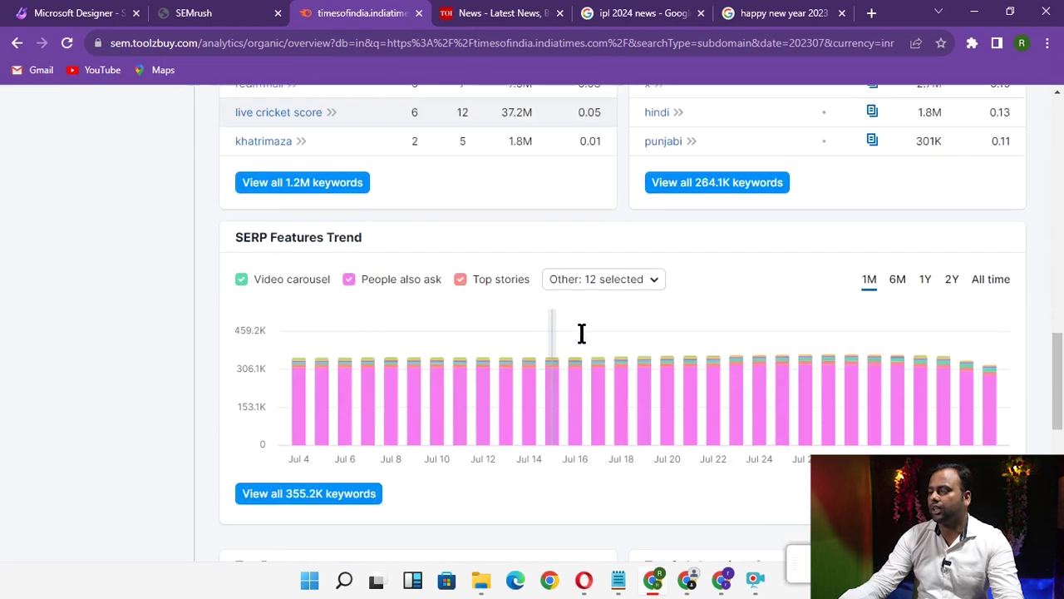
pyautogui.scroll(-4, 584, 426)
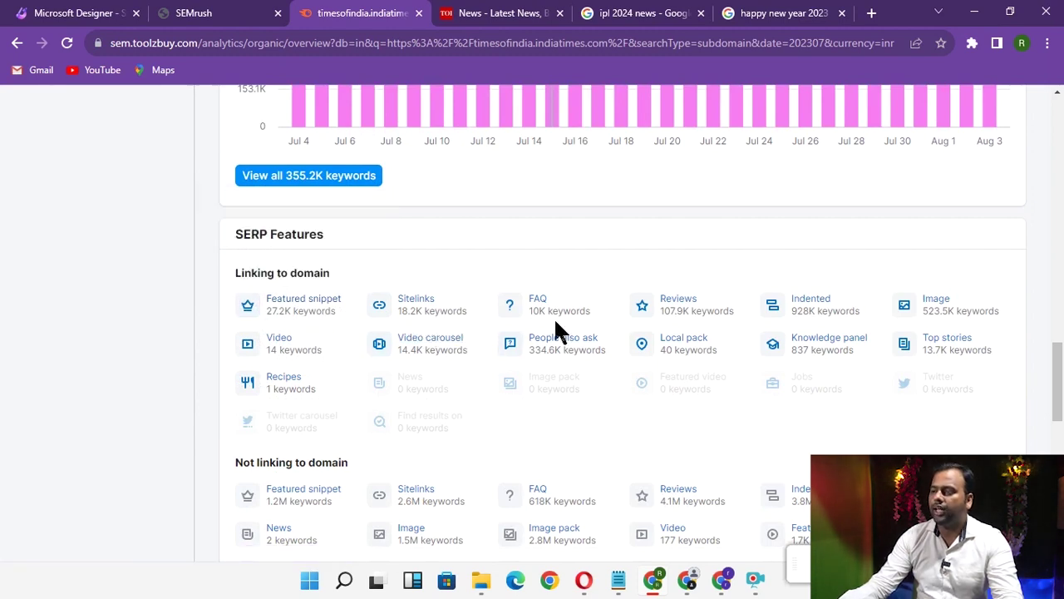
pyautogui.moveTo(551, 318)
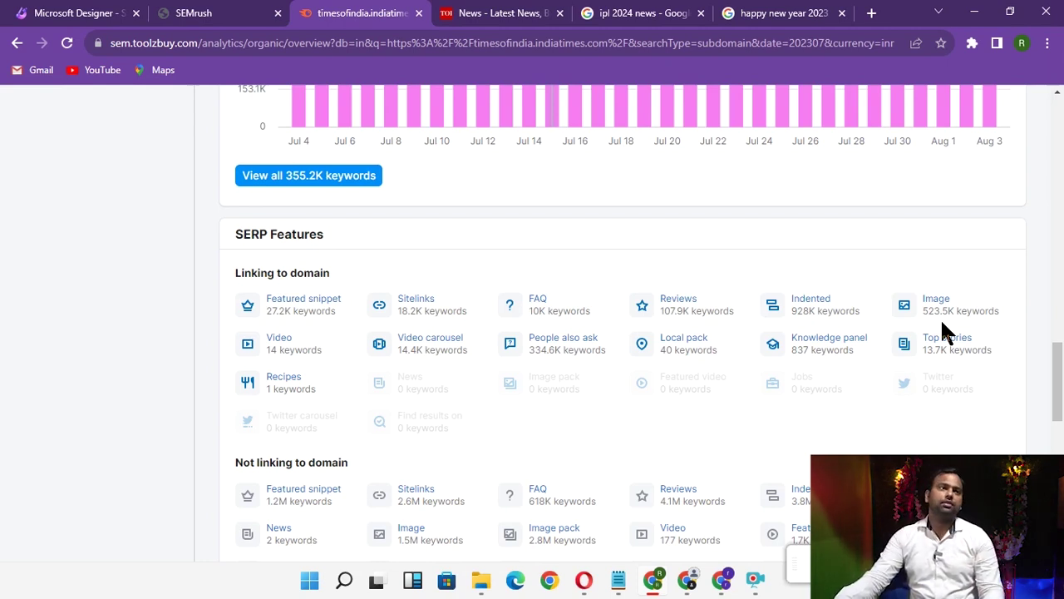
pyautogui.moveTo(308, 380)
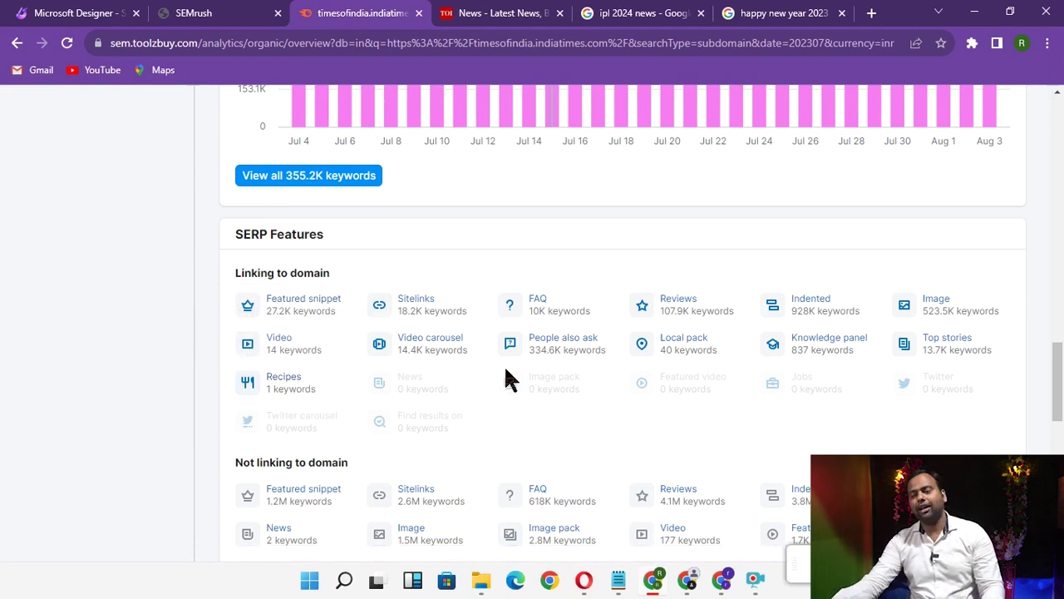
pyautogui.scroll(-3, 504, 366)
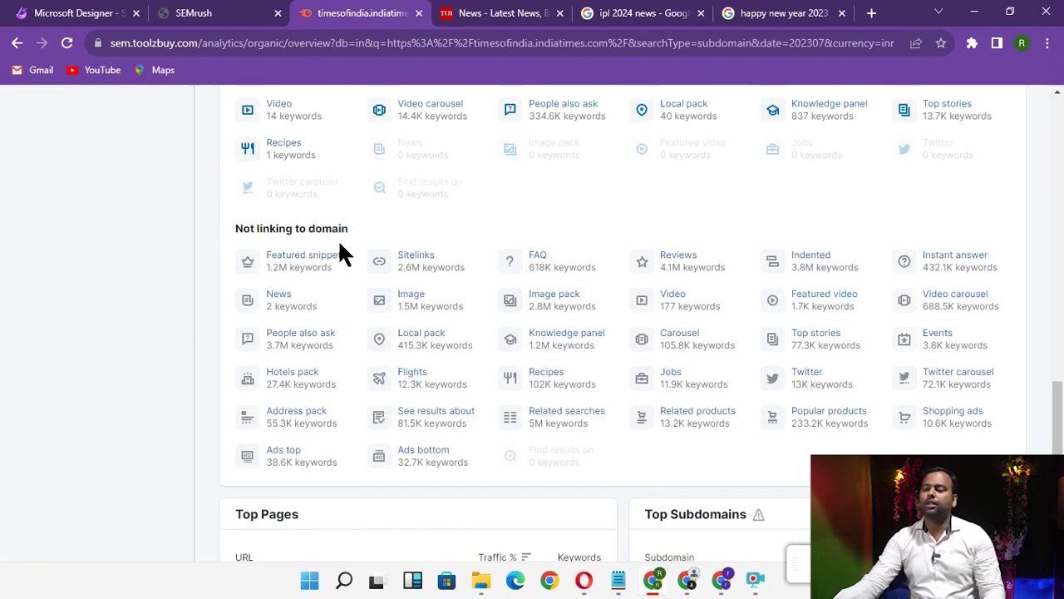
# Step: Review the Top Pages, Top Subdomains, Main Organic Competitors and Competitive Positioning Map for the Times of India
pyautogui.scroll(-5, 743, 340)
pyautogui.scroll(2, 744, 340)
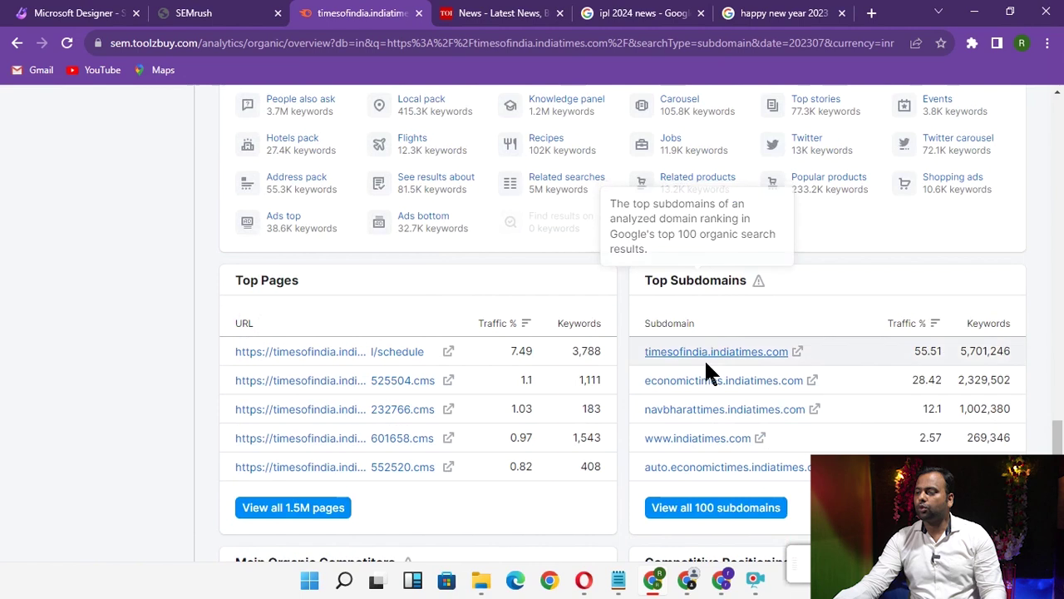
pyautogui.scroll(-4, 696, 439)
pyautogui.scroll(2, 670, 427)
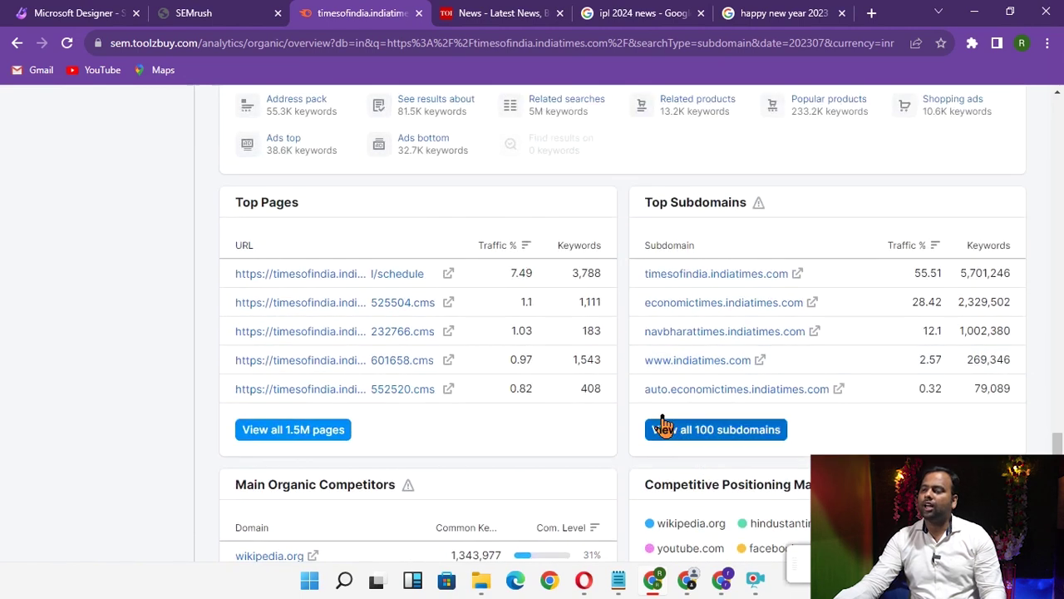
pyautogui.scroll(-2, 522, 431)
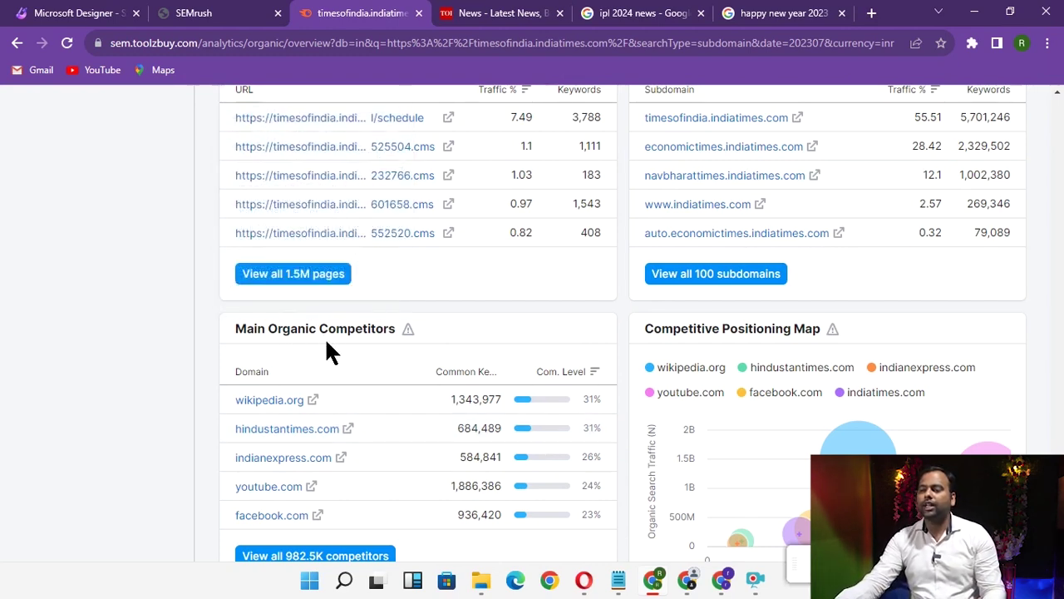
pyautogui.scroll(-1, 326, 349)
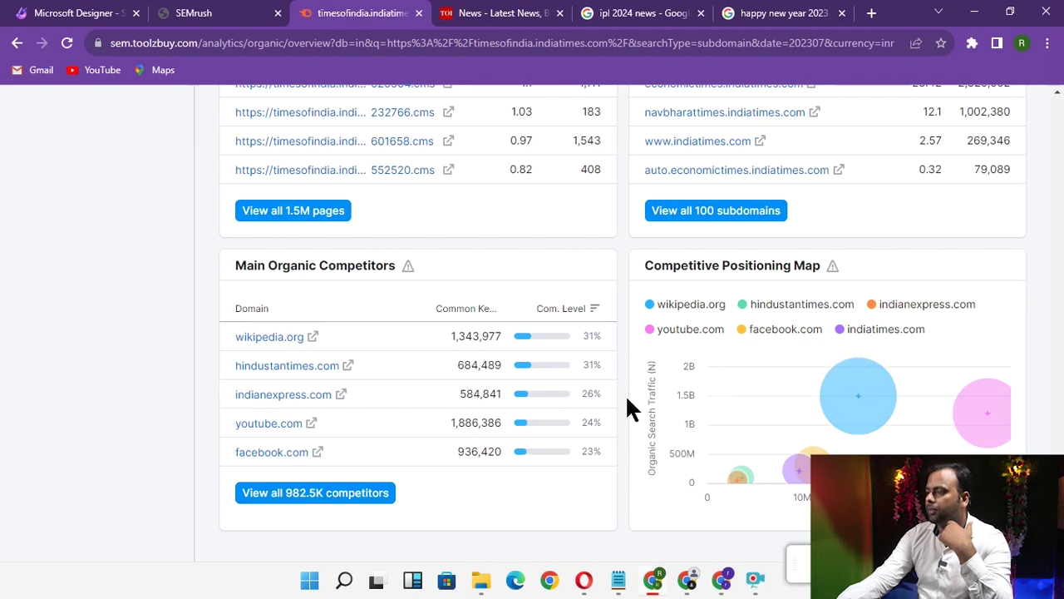
# Step: Copy the thefuturetrack.in address and run the SEMrush Organic Research report on it as a root domain
pyautogui.scroll(9, 626, 394)
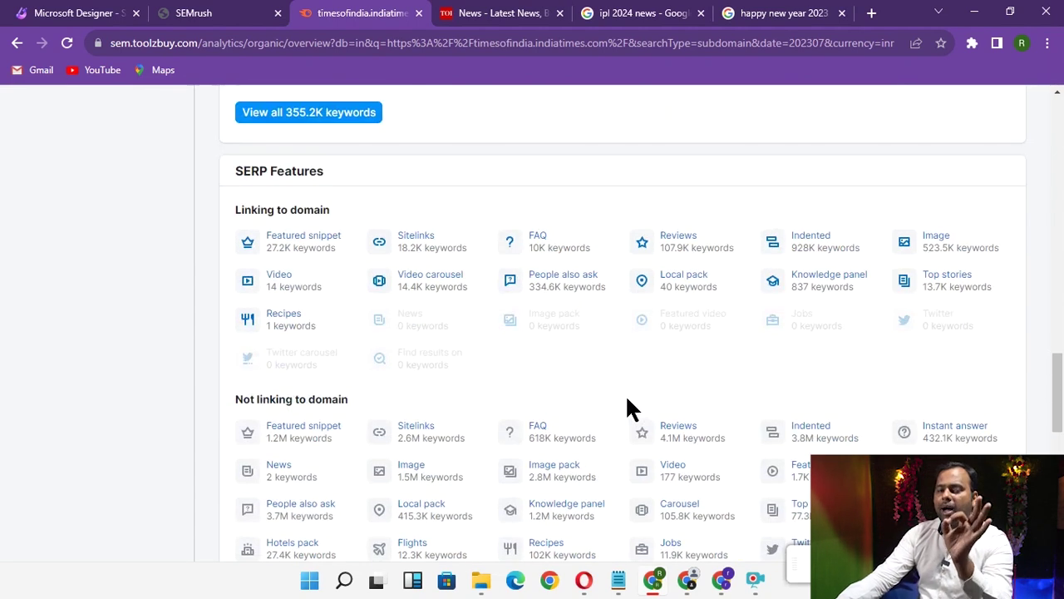
pyautogui.scroll(2, 628, 403)
pyautogui.scroll(4, 628, 404)
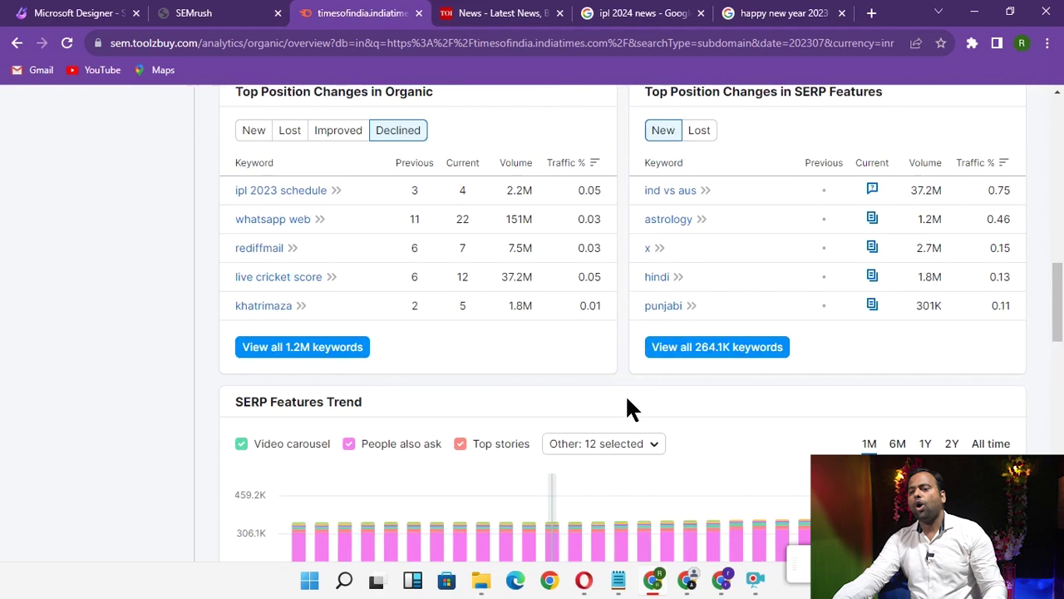
pyautogui.scroll(15, 628, 399)
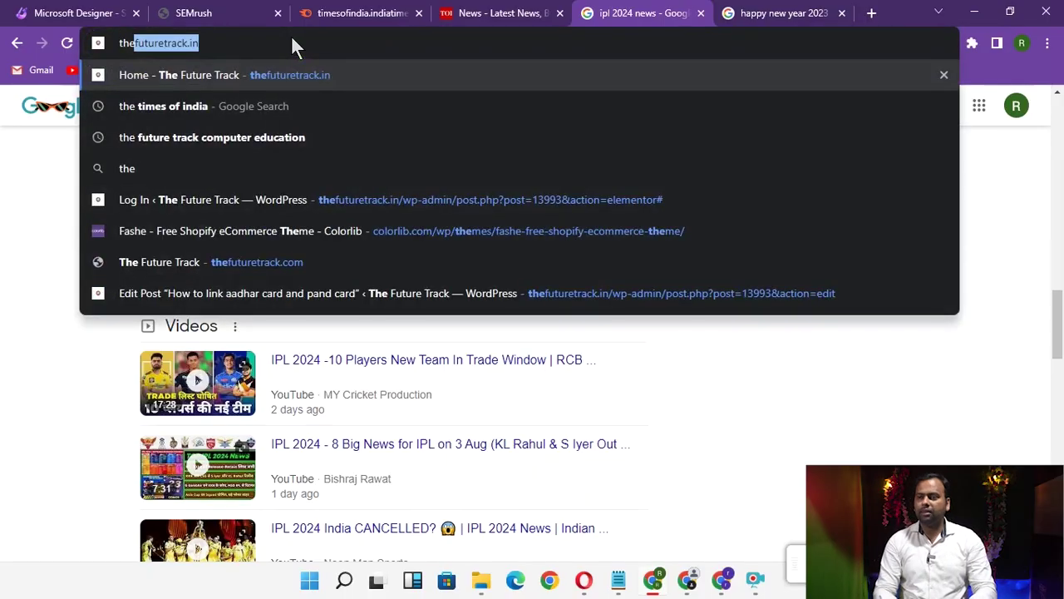
pyautogui.hotkey('ctrl', 'a')
pyautogui.hotkey('ctrl', 'c')
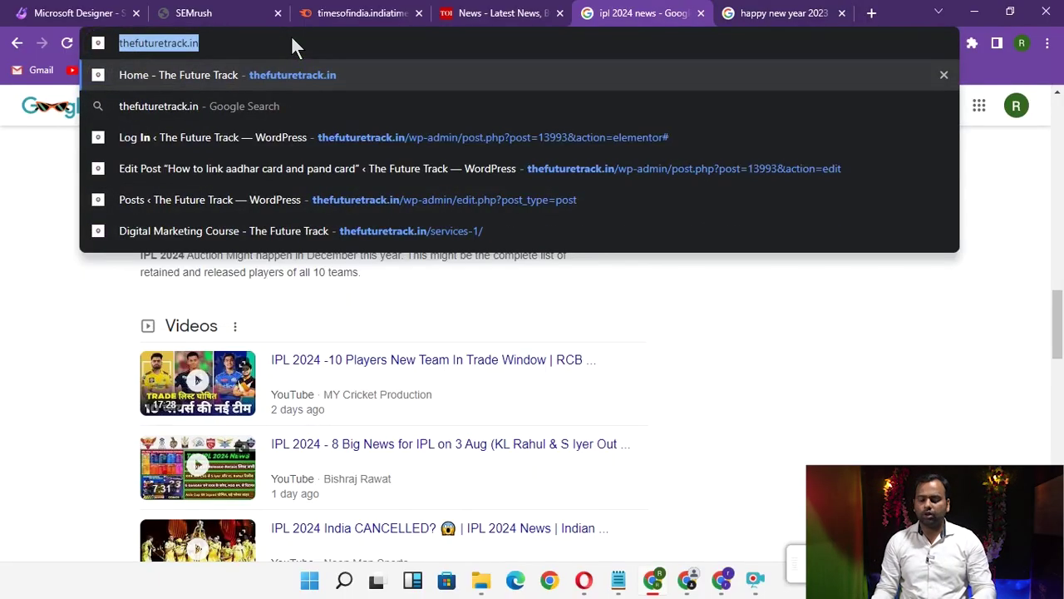
pyautogui.click(366, 14)
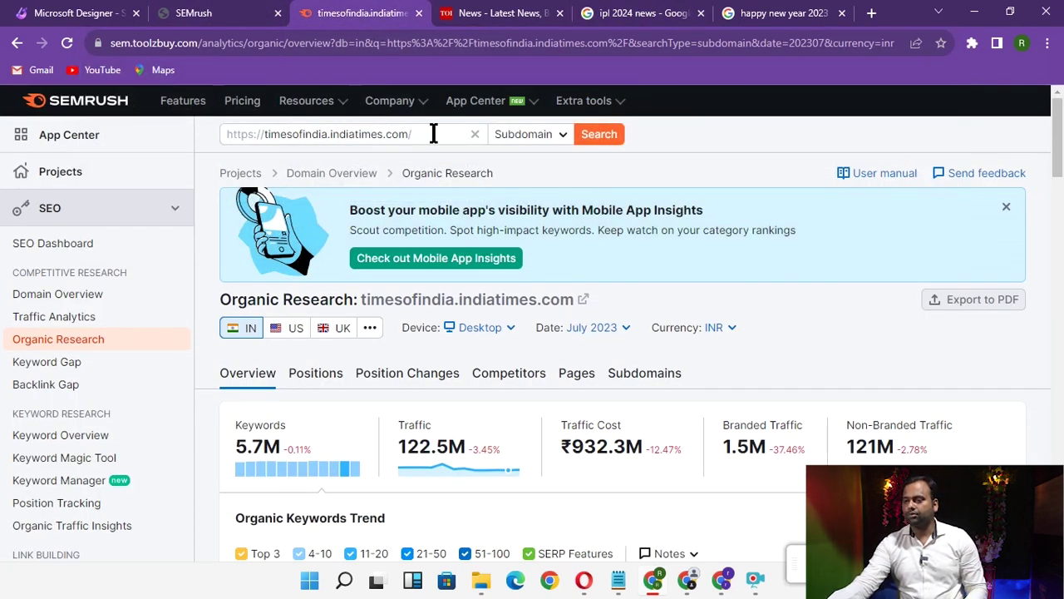
pyautogui.moveTo(432, 133); pyautogui.dragTo(182, 141)
pyautogui.hotkey('ctrl', 'v')
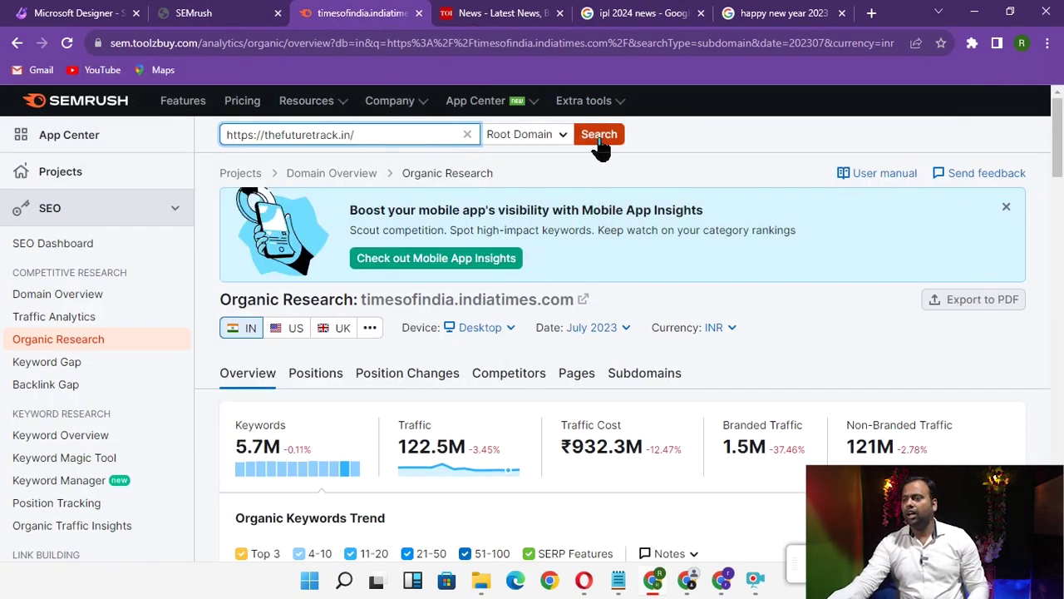
pyautogui.click(599, 135)
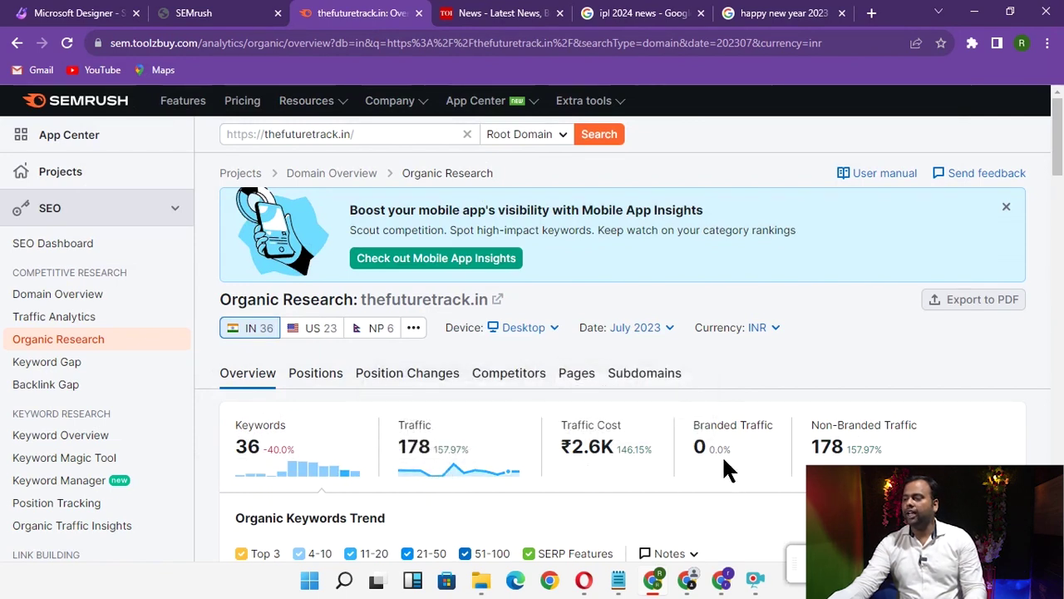
# Step: Check thefuturetrack.in's monthly Organic Keywords Trend and show the New keywords under Top Position Changes in Organic
pyautogui.scroll(-3, 731, 449)
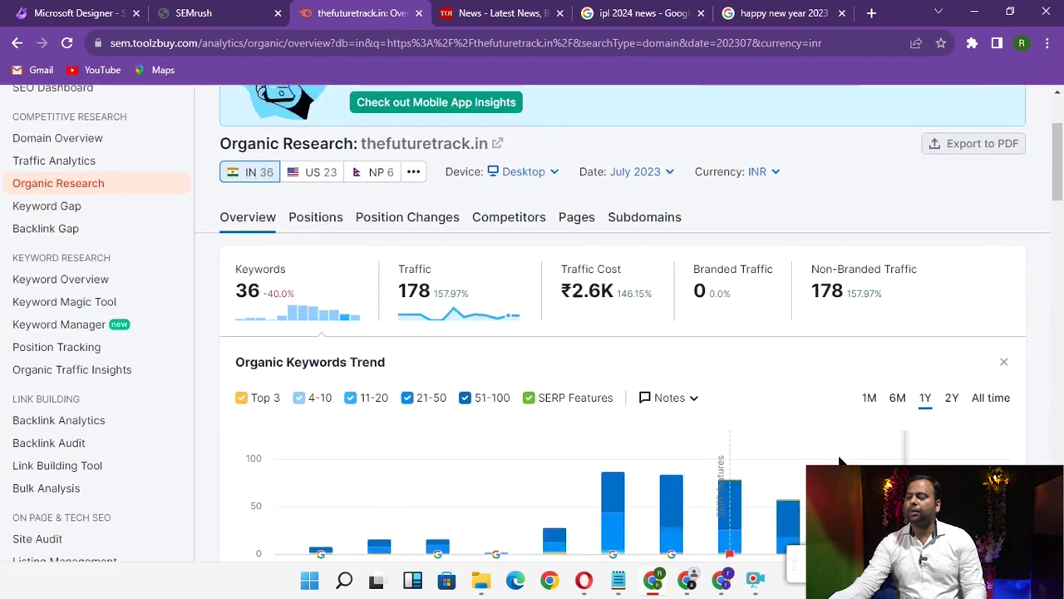
pyautogui.moveTo(297, 411)
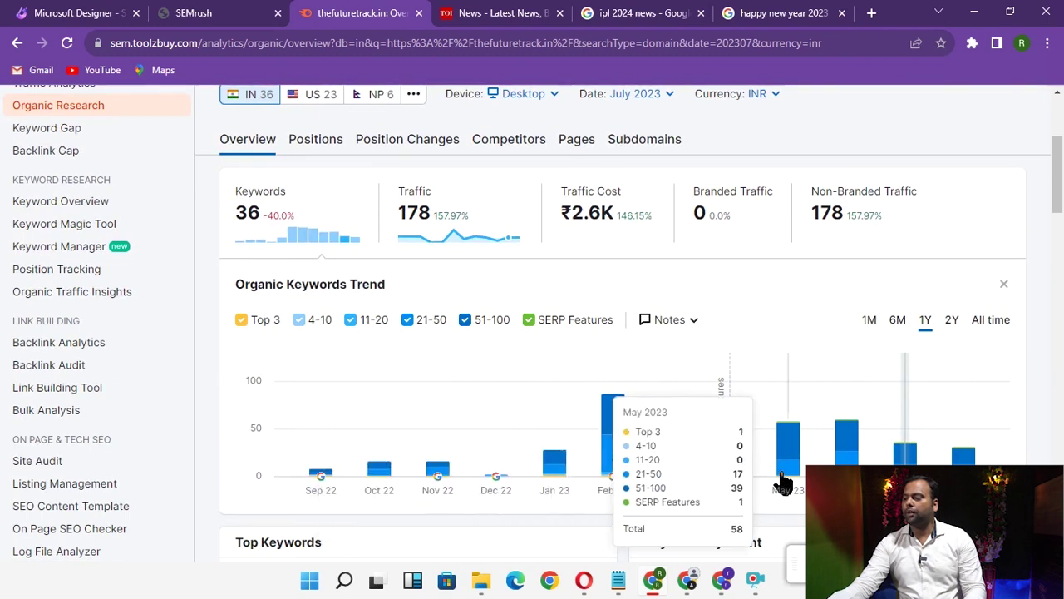
pyautogui.scroll(-5, 748, 457)
pyautogui.scroll(-5, 707, 454)
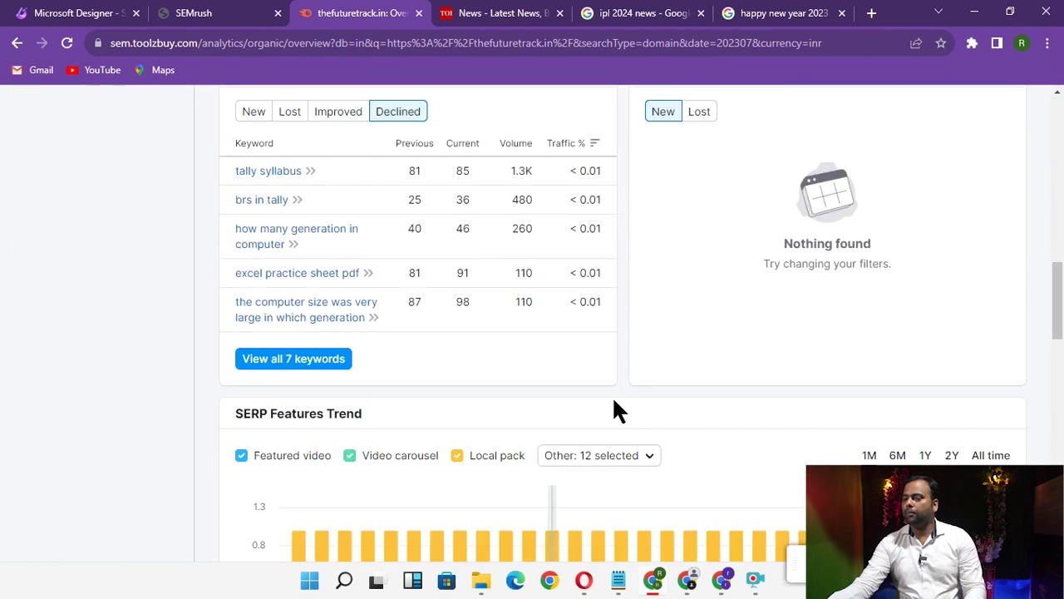
pyautogui.scroll(1, 610, 405)
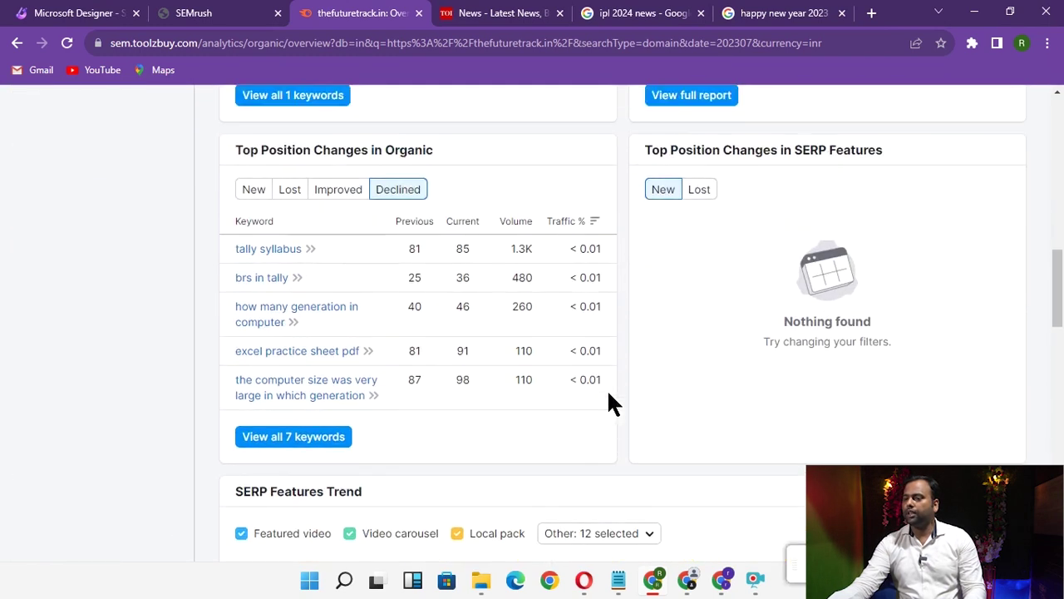
pyautogui.click(254, 191)
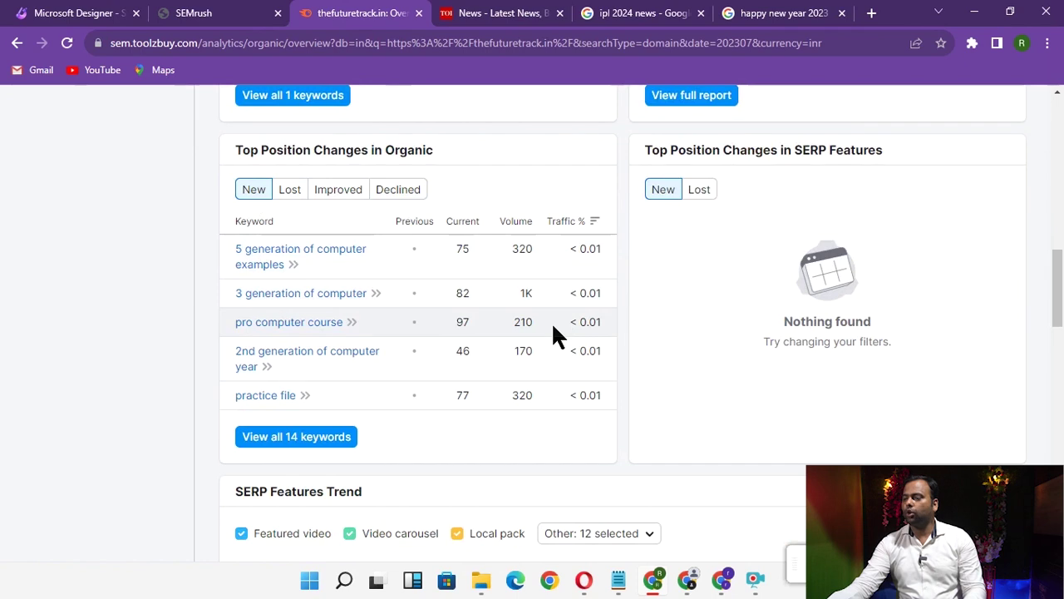
# Step: Review thefuturetrack.in's SERP Features, Top Pages, Top Subdomains and Main Organic Competitors
pyautogui.scroll(-3, 552, 335)
pyautogui.scroll(-5, 524, 332)
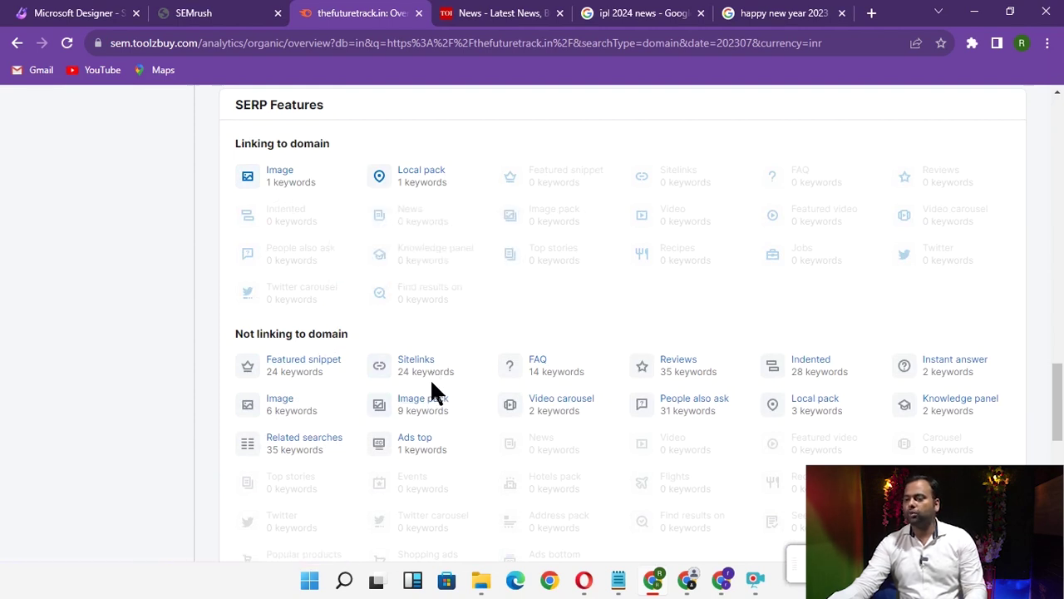
pyautogui.scroll(-5, 298, 378)
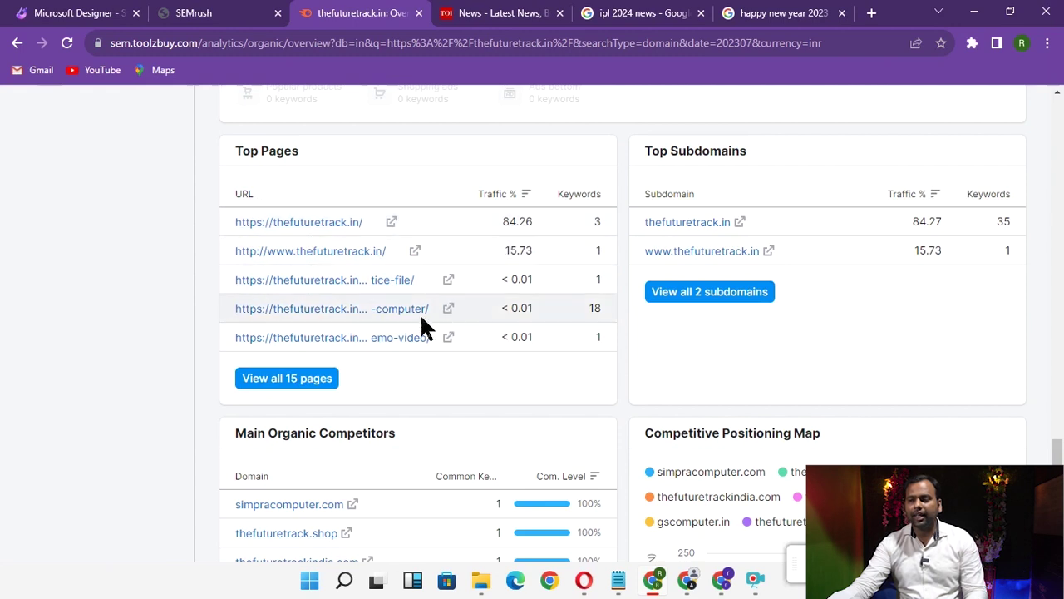
pyautogui.scroll(-2, 441, 332)
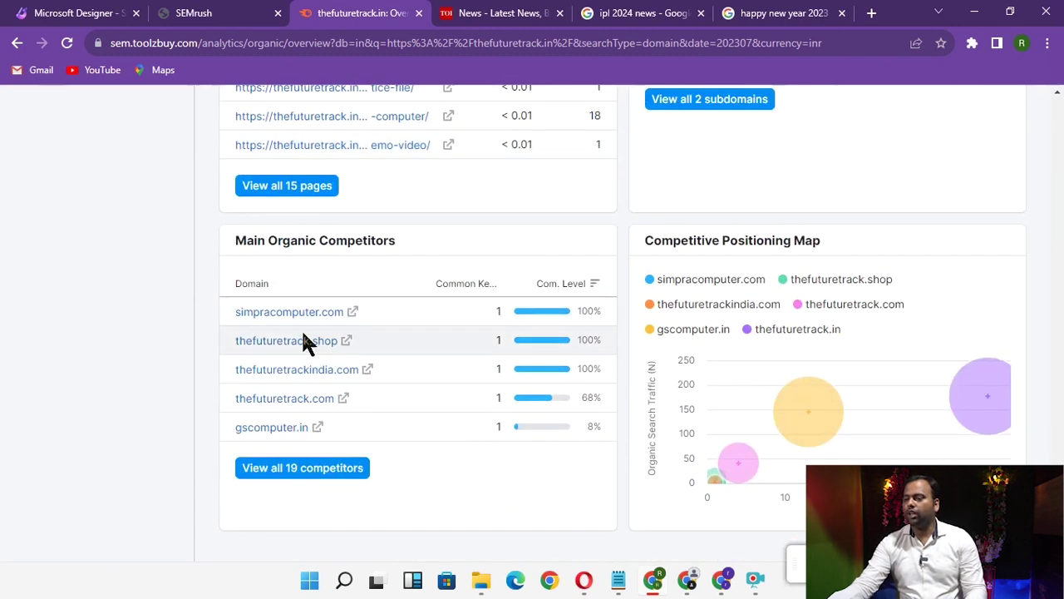